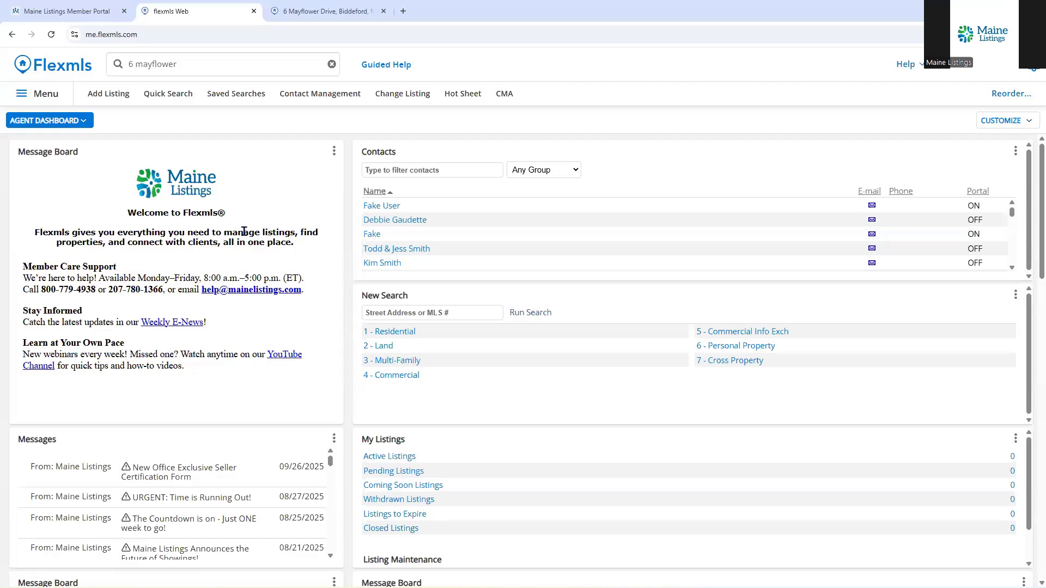
# - Open the My CMAs page through the navigation menu's CMA entry under Search
pyautogui.click(33, 96)
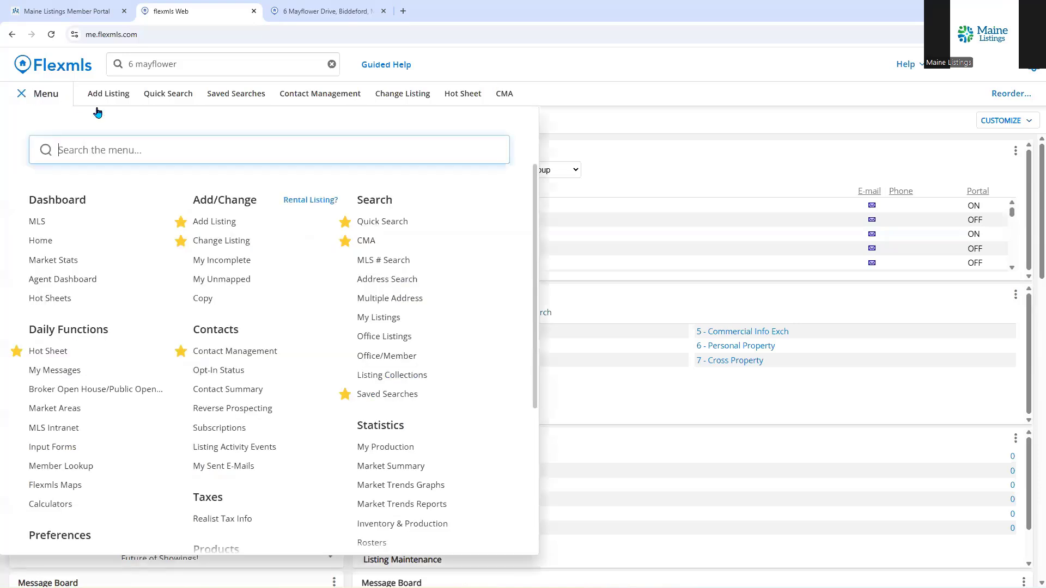
pyautogui.click(366, 242)
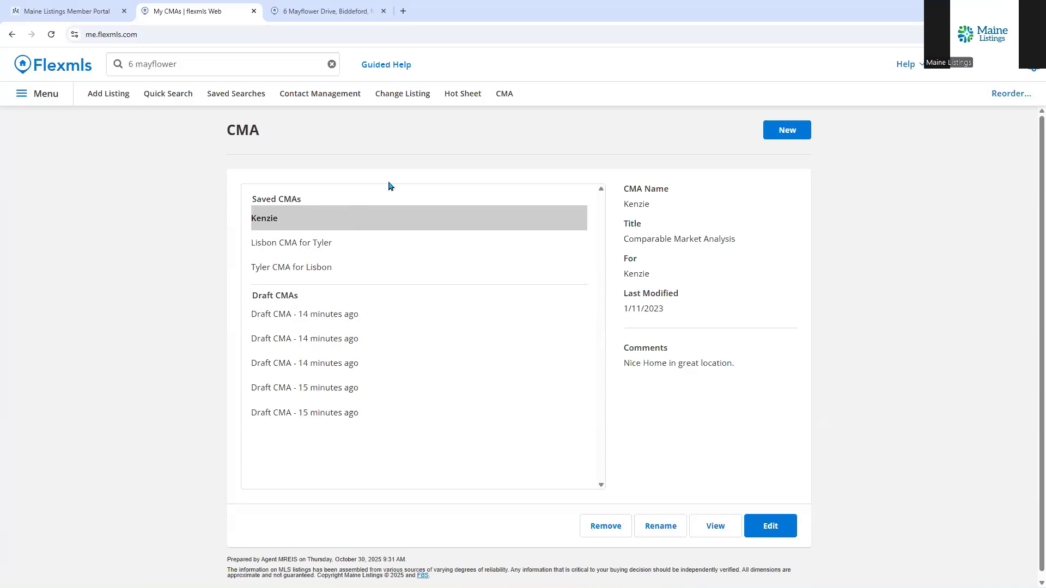
# - Start a new CMA with the Residential property type and continue to the Cover Page
pyautogui.click(791, 136)
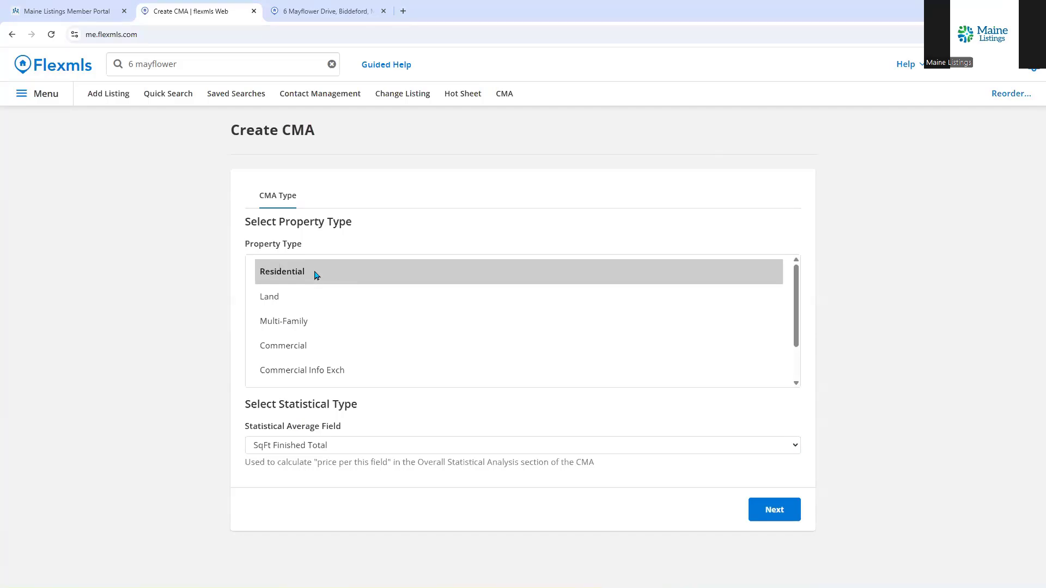
pyautogui.click(764, 510)
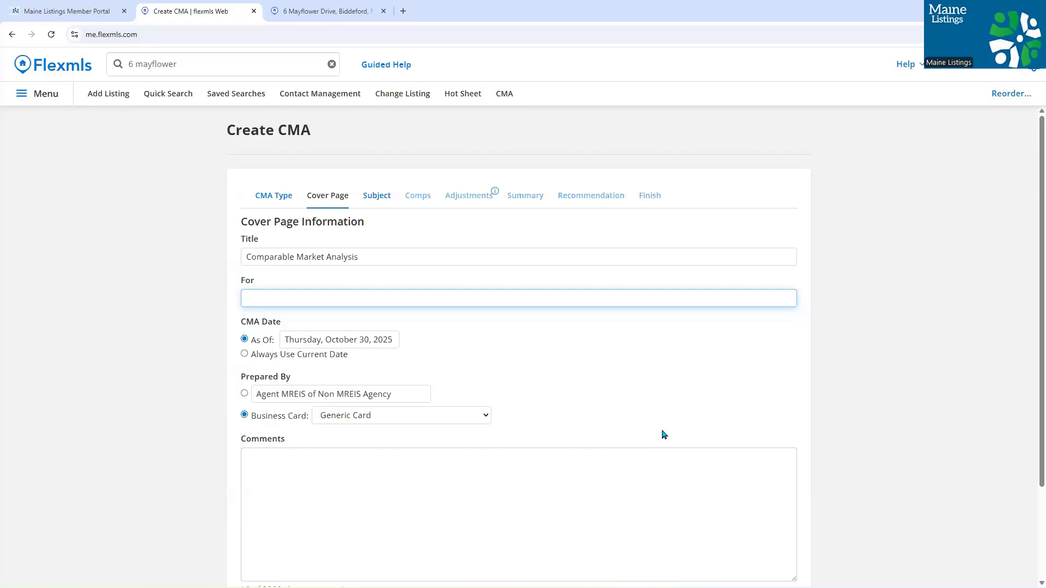
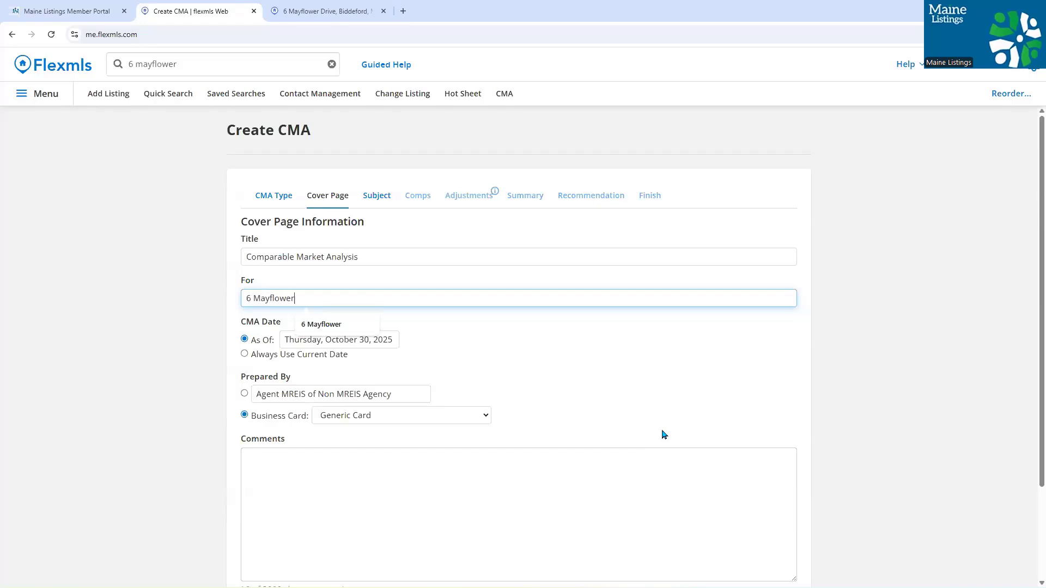
pyautogui.click(203, 388)
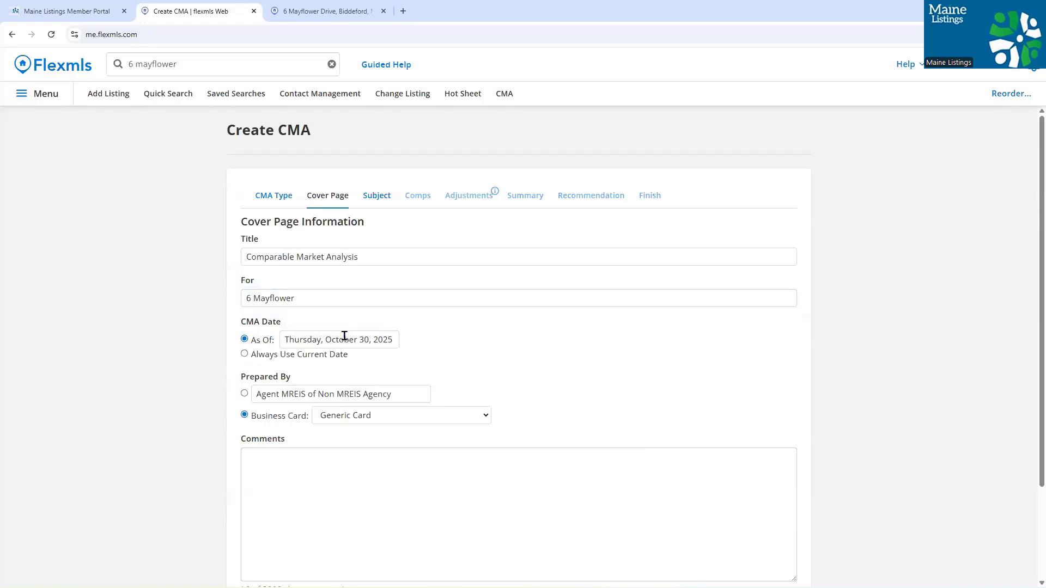
pyautogui.click(245, 354)
pyautogui.scroll(-2, 345, 386)
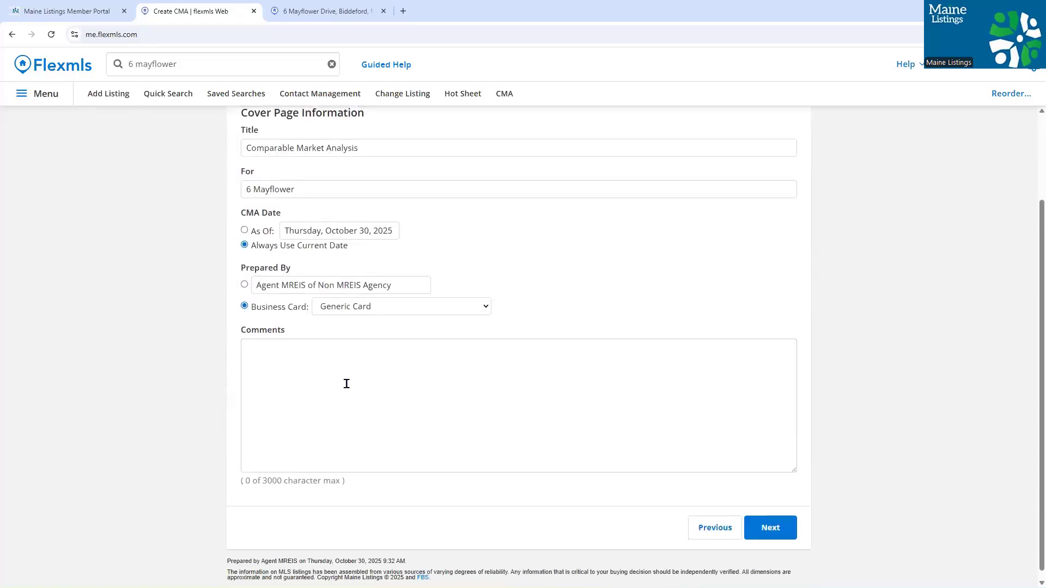
pyautogui.click(346, 384)
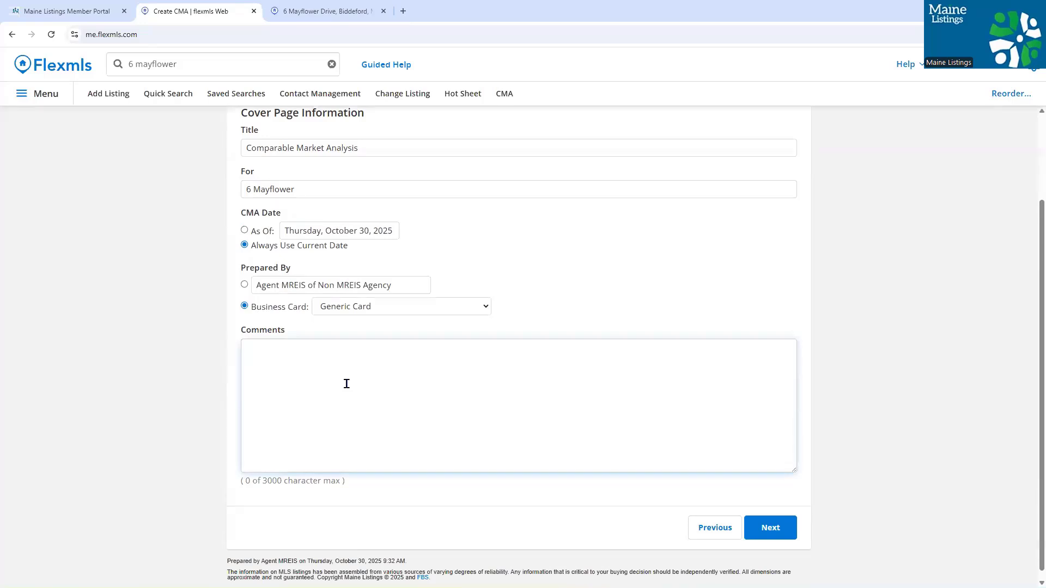
pyautogui.write('Beautiful pr')
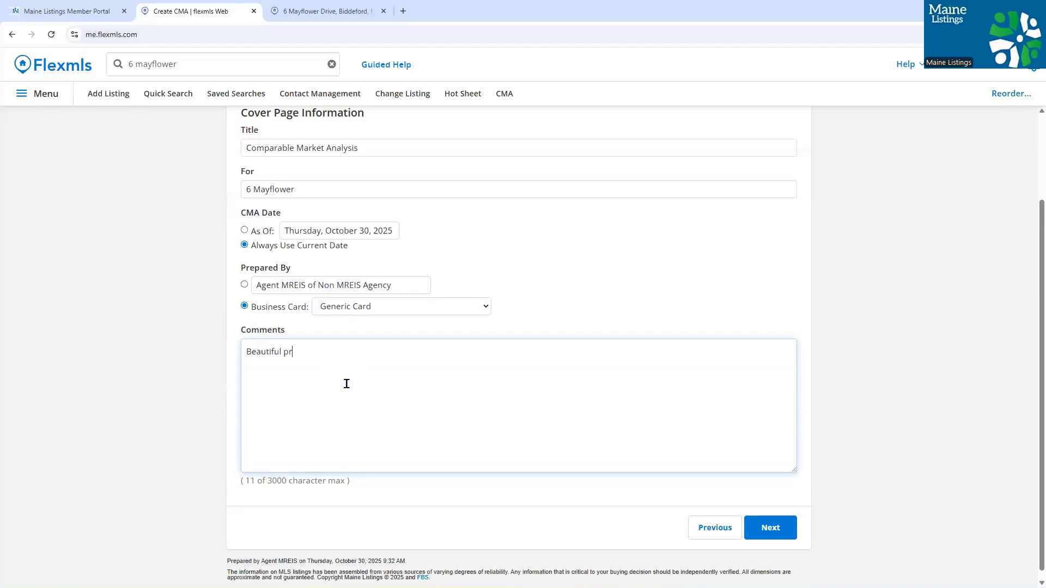
pyautogui.write('operty.')
pyautogui.click(776, 531)
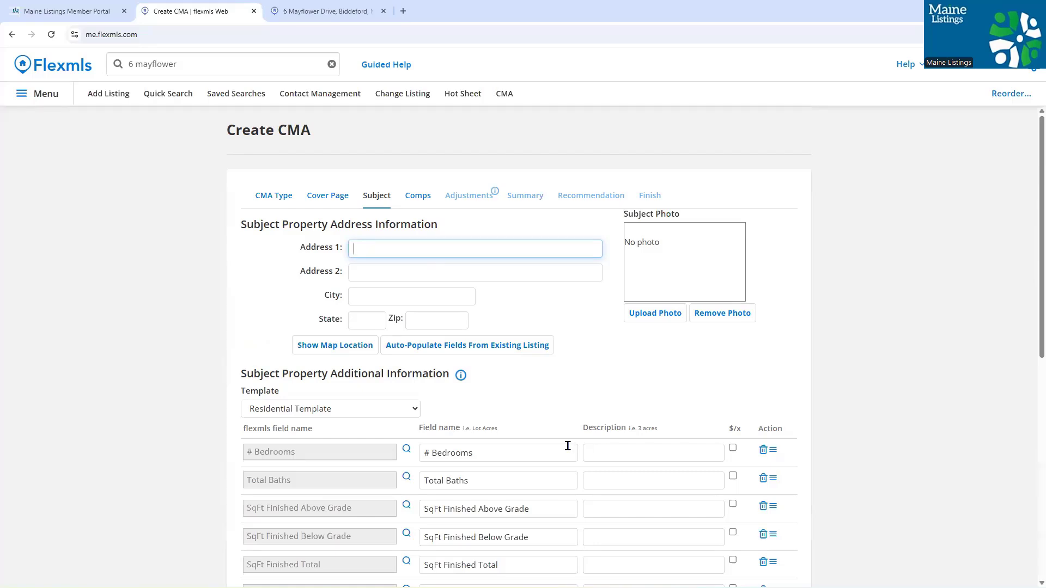
# - Auto-populate the subject property fields from existing listing 1274573
pyautogui.click(464, 347)
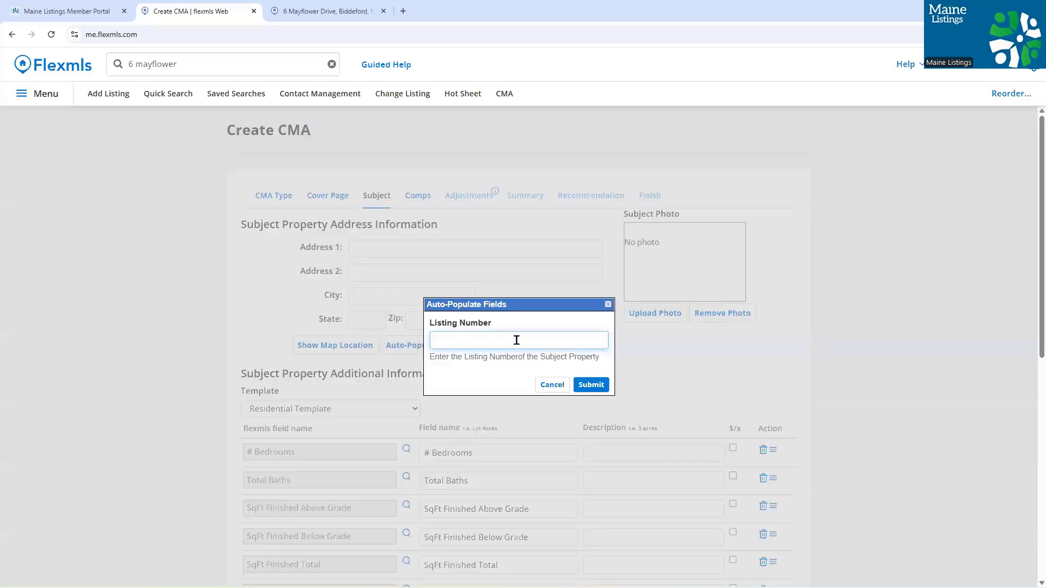
pyautogui.write('1')
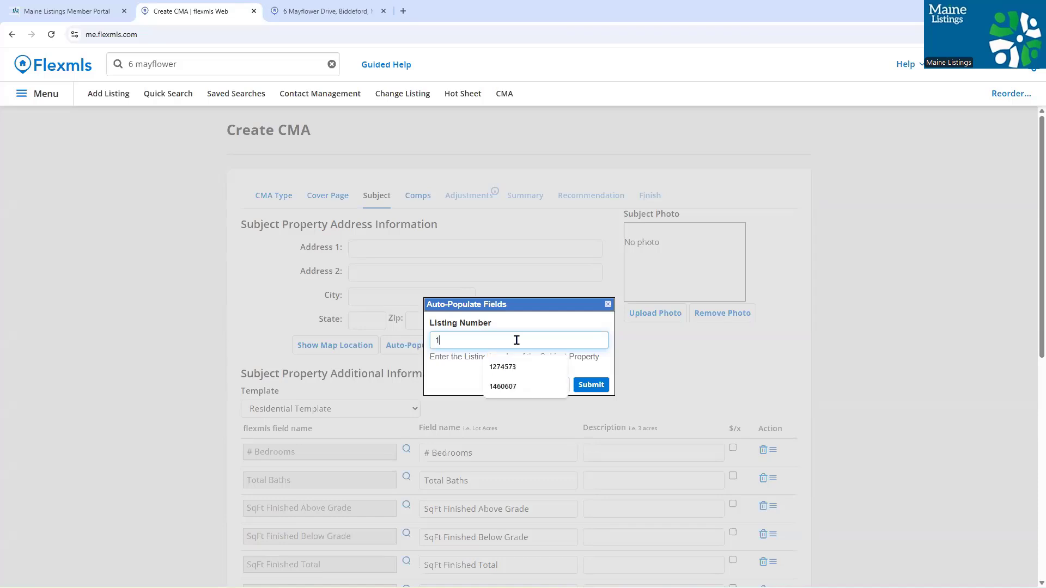
pyautogui.write('2')
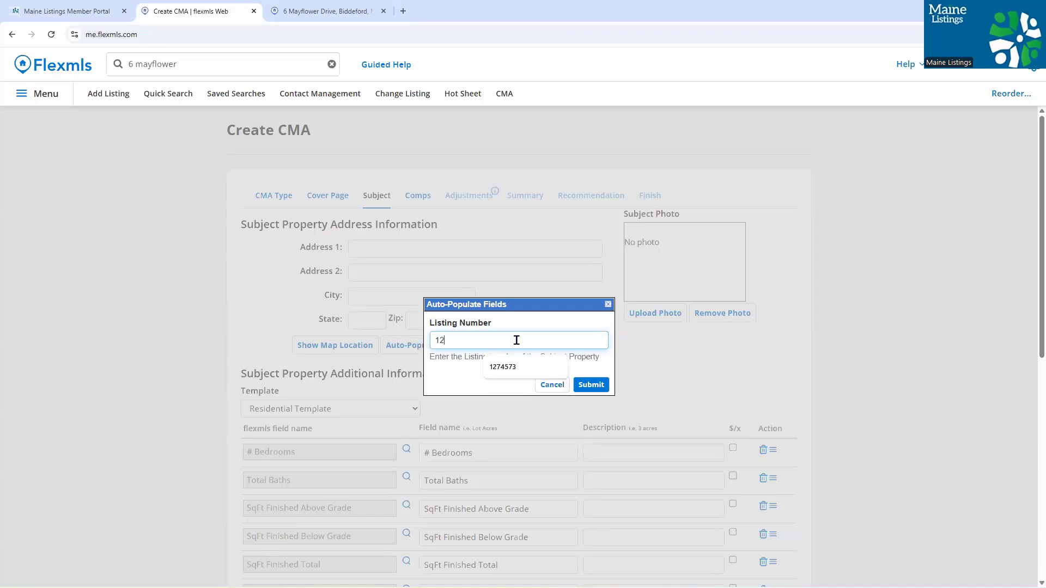
pyautogui.write('74573')
pyautogui.click(593, 387)
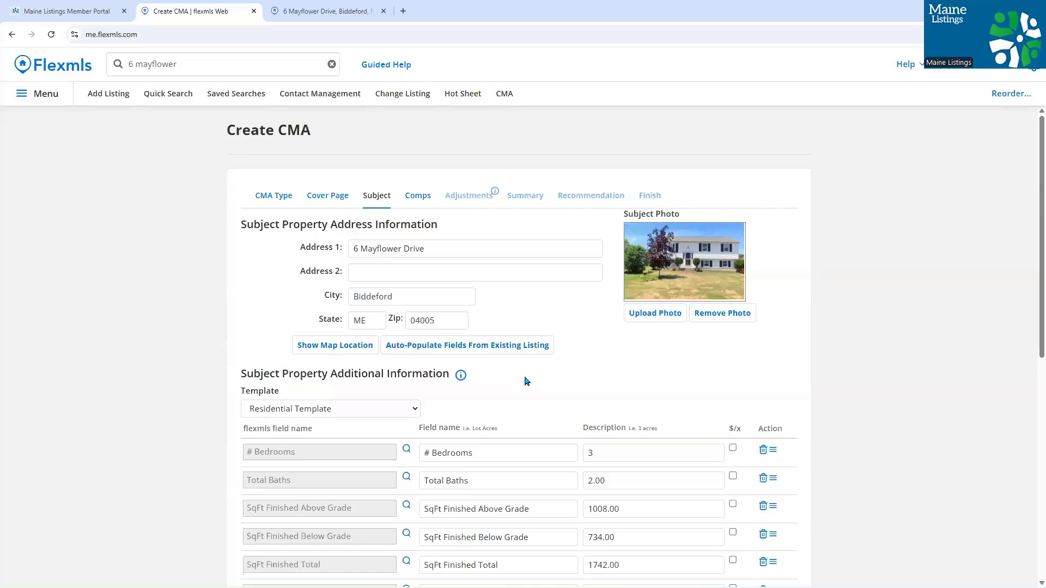
# - Delete the Water Info: Waterfront Amount row from the subject field list
pyautogui.scroll(-3, 597, 368)
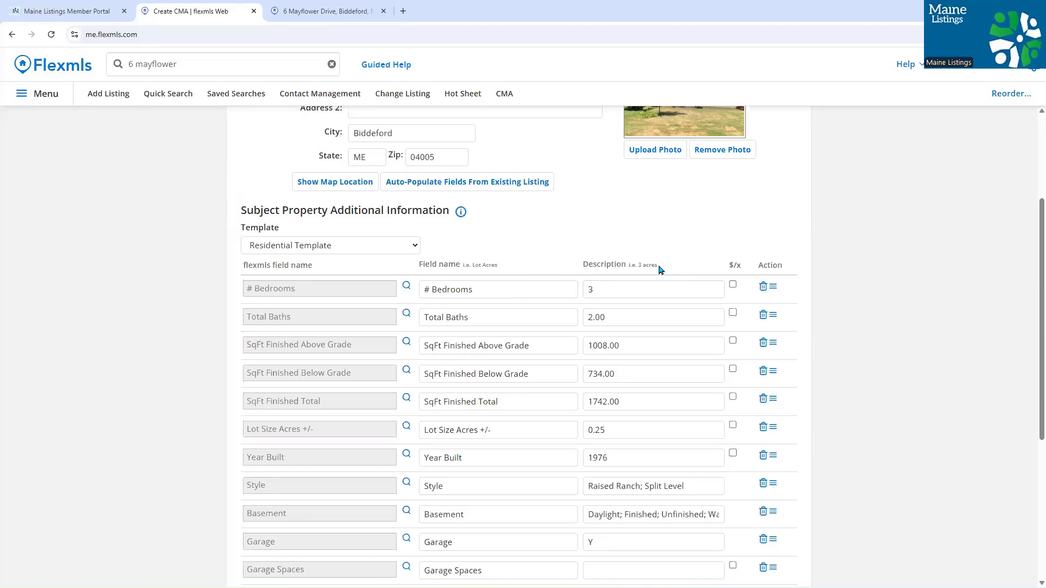
pyautogui.scroll(-1, 659, 270)
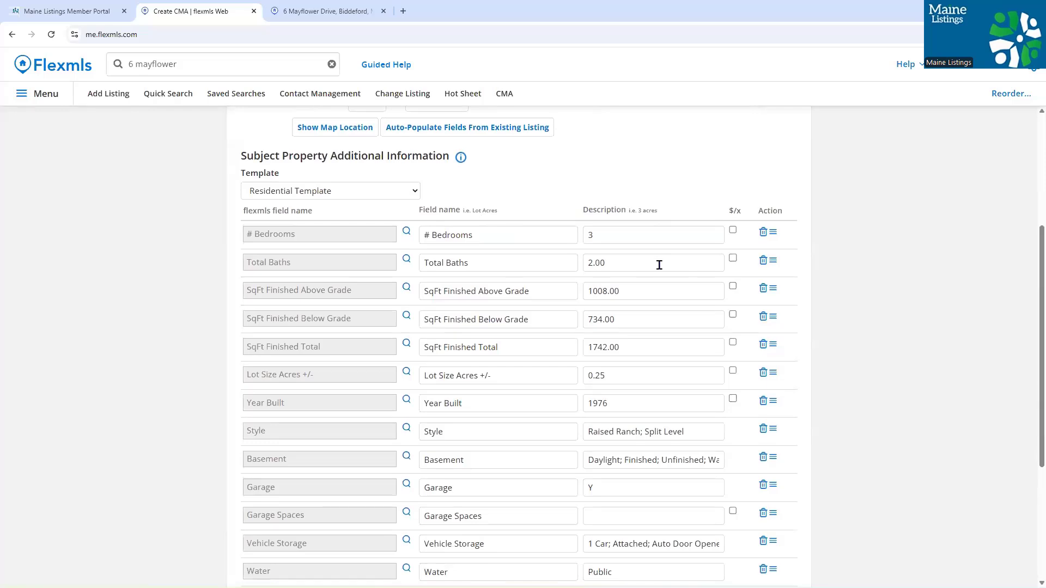
pyautogui.scroll(-1, 664, 275)
pyautogui.scroll(-1, 664, 278)
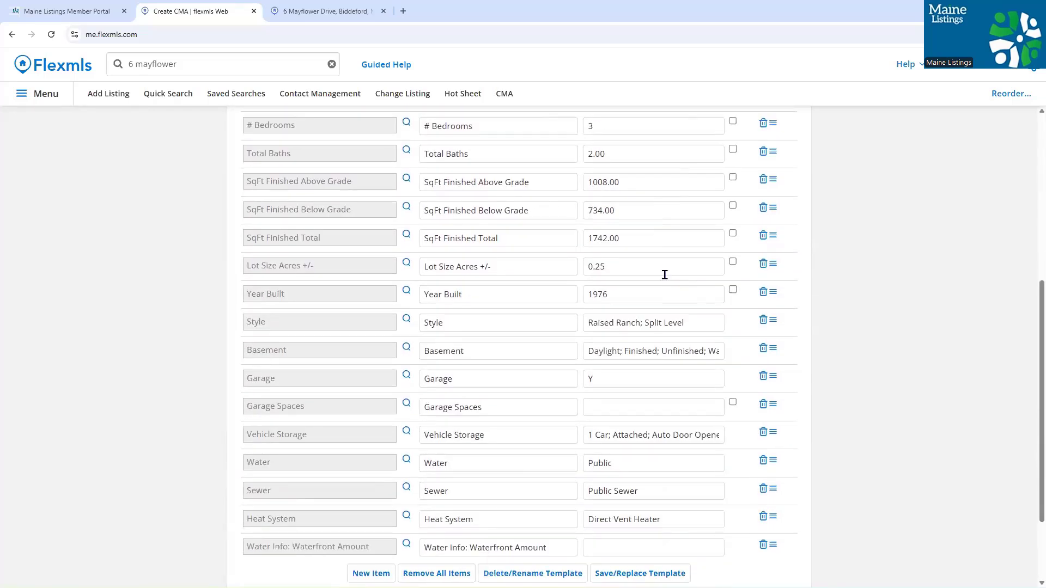
pyautogui.scroll(2, 664, 274)
pyautogui.scroll(-3, 664, 279)
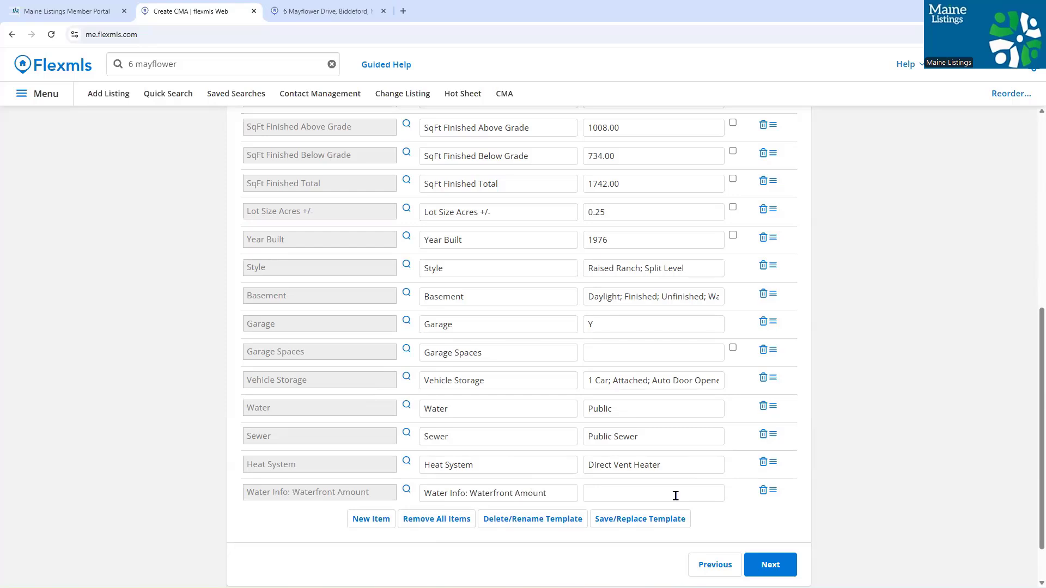
pyautogui.click(763, 493)
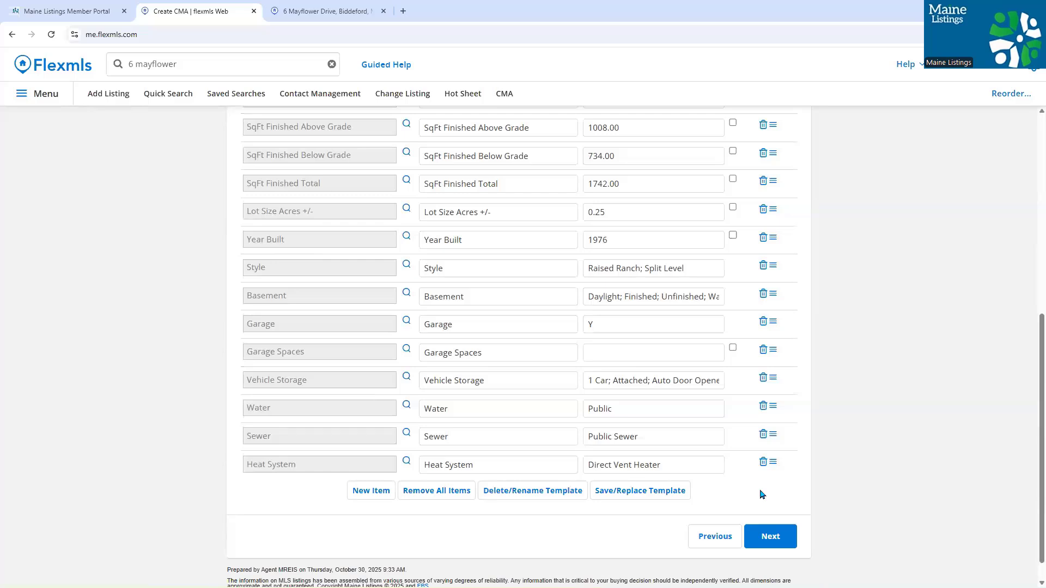
pyautogui.scroll(4, 761, 494)
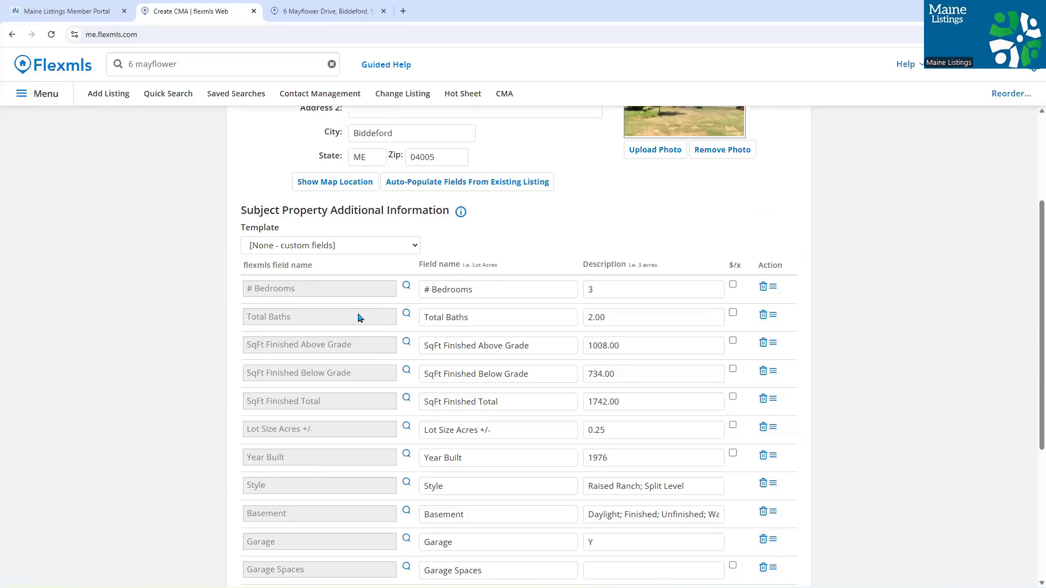
# - Change the Total Baths row to Total Full Baths with a value of 1
pyautogui.click(305, 320)
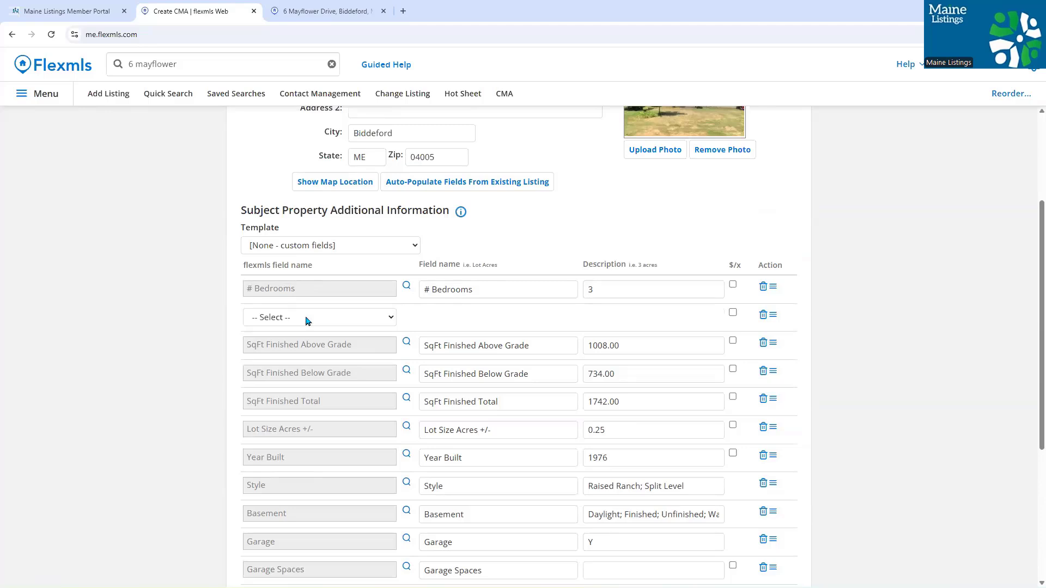
pyautogui.click(334, 316)
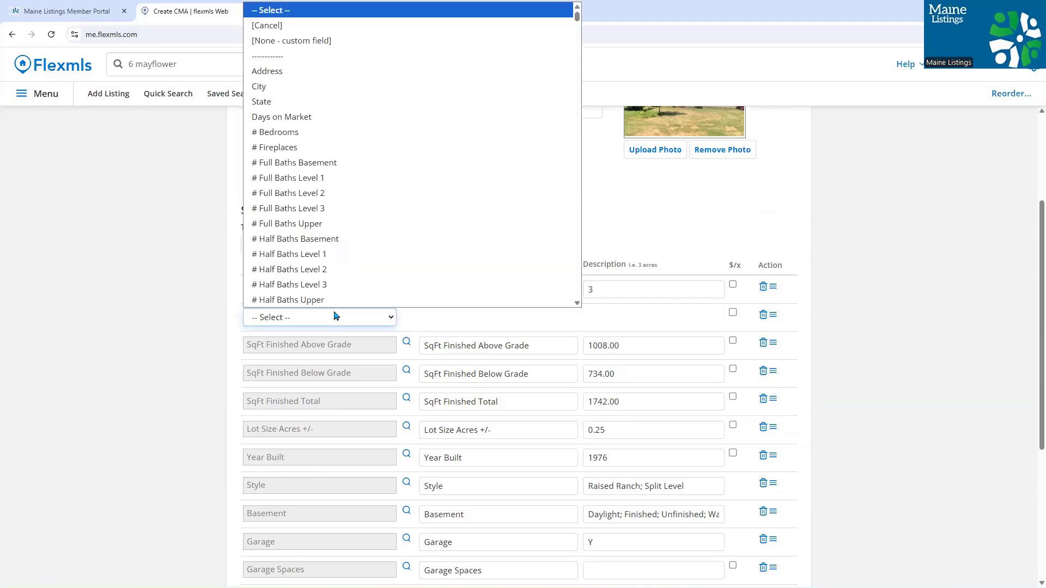
pyautogui.press('t')
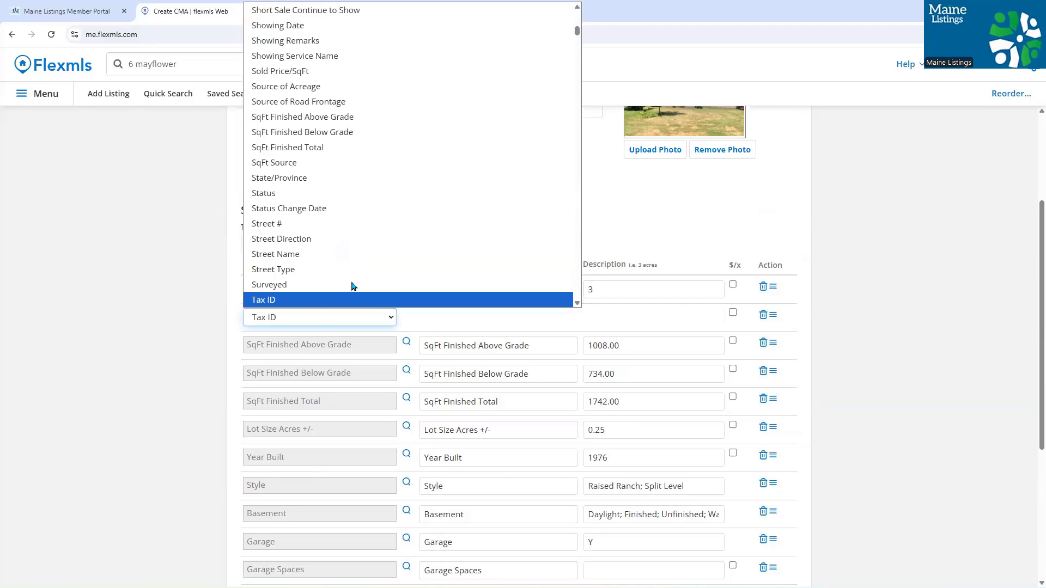
pyautogui.scroll(-2, 357, 270)
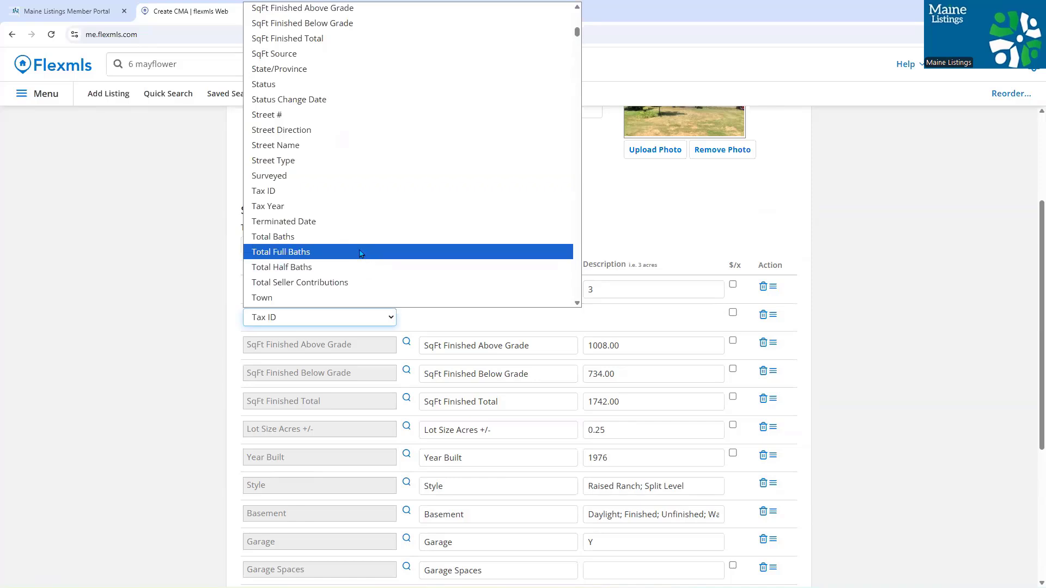
pyautogui.click(360, 252)
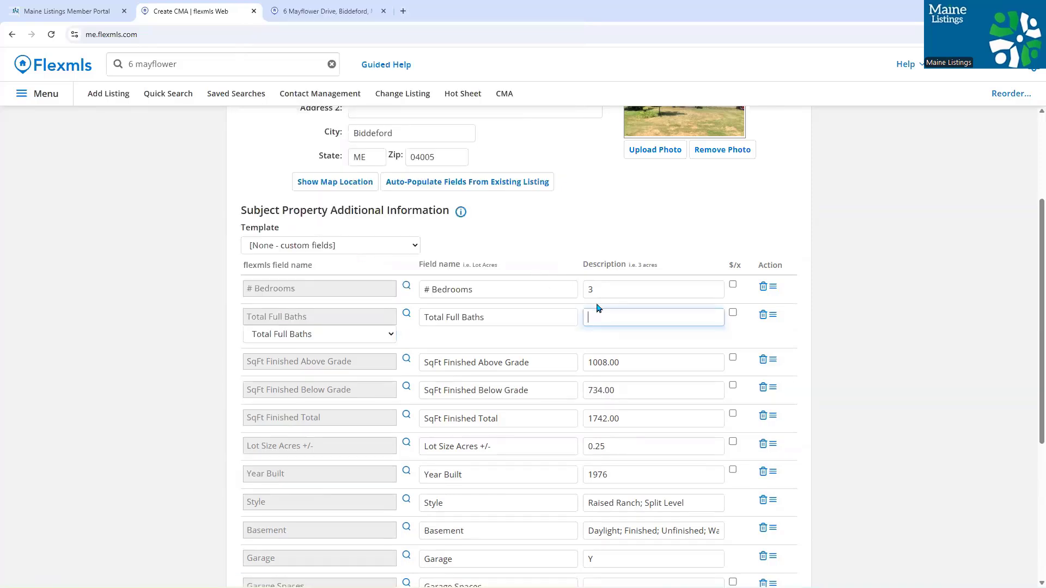
pyautogui.write('1')
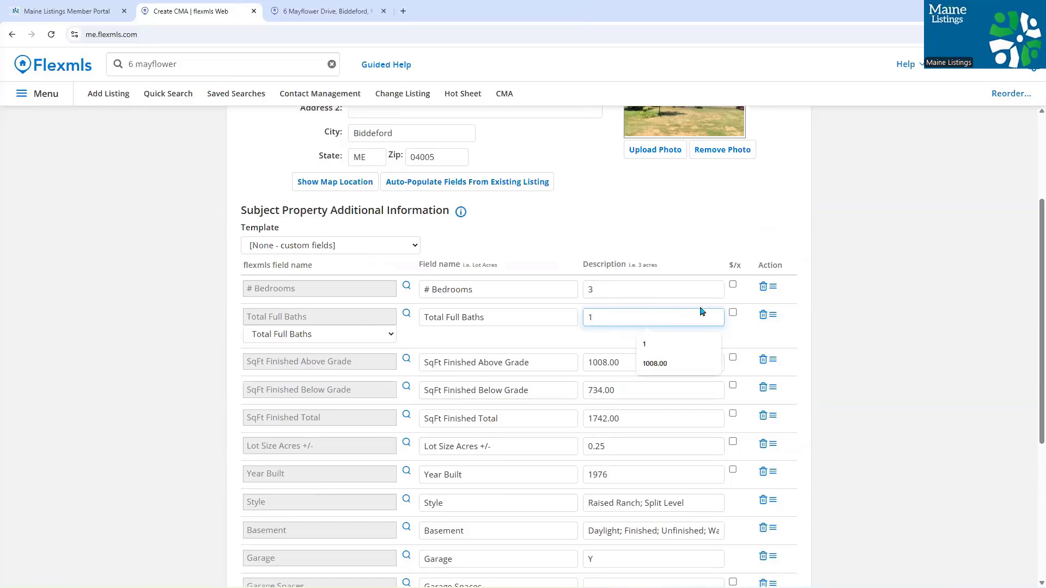
pyautogui.click(830, 348)
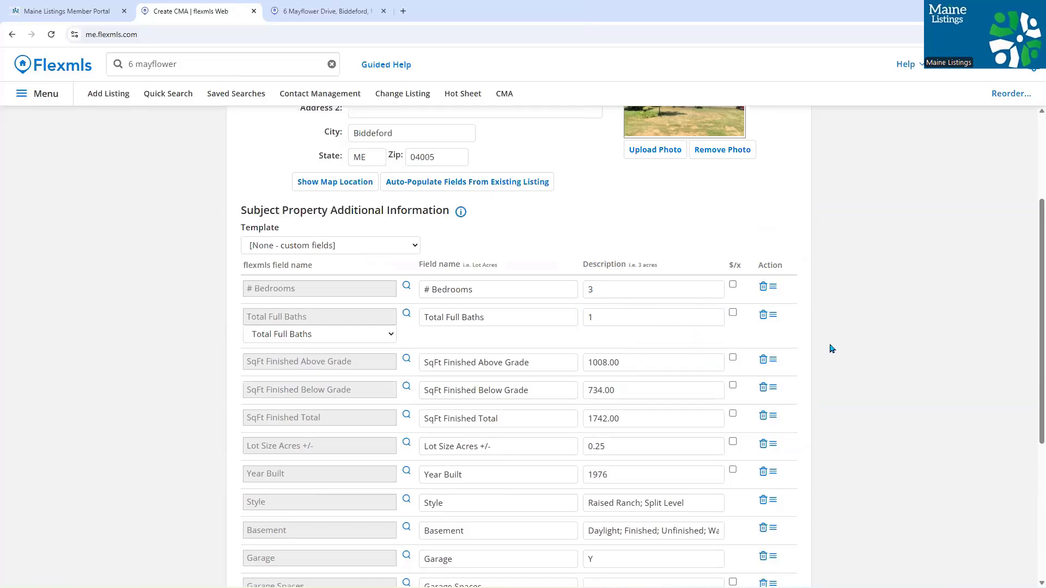
# - Add a Total Half Baths row below Heat System with a value of 1
pyautogui.scroll(-3, 830, 349)
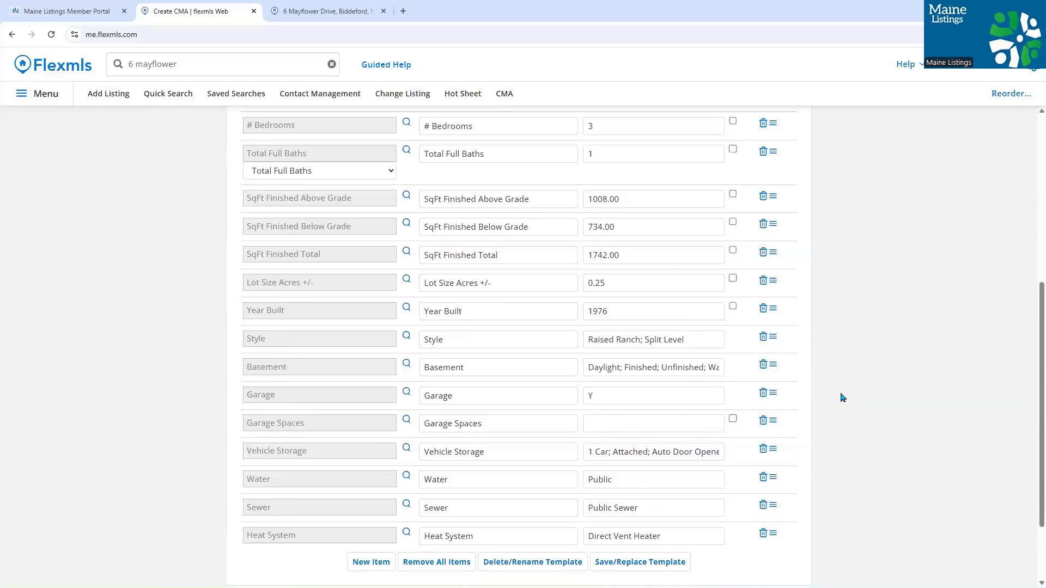
pyautogui.scroll(-2, 823, 404)
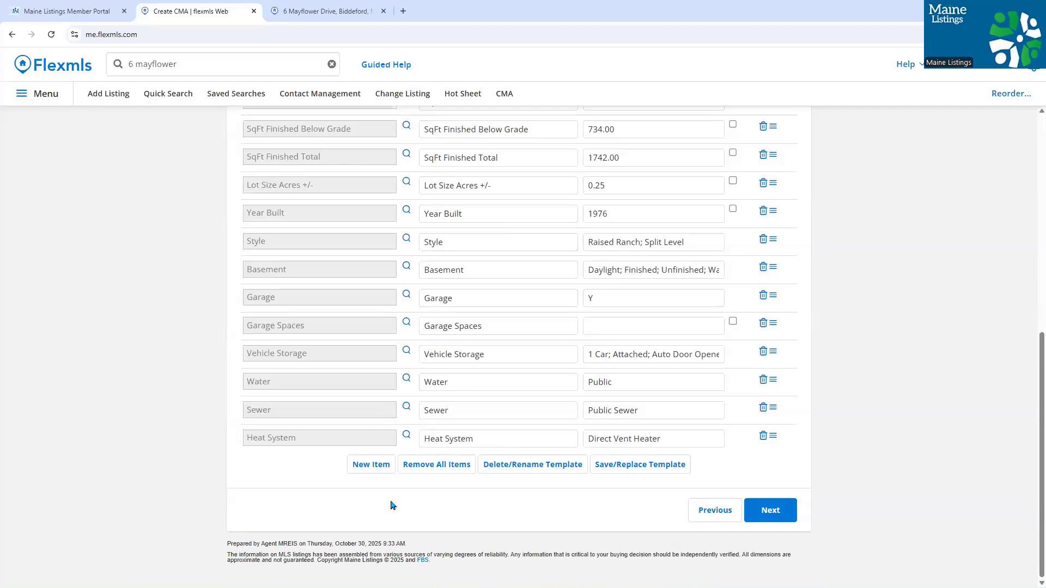
pyautogui.click(365, 465)
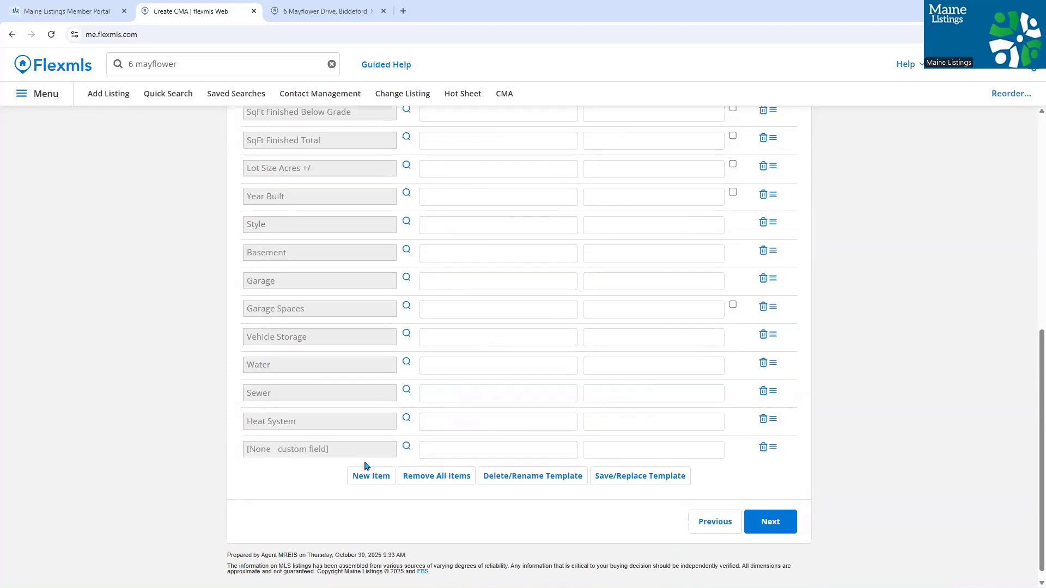
pyautogui.click(363, 450)
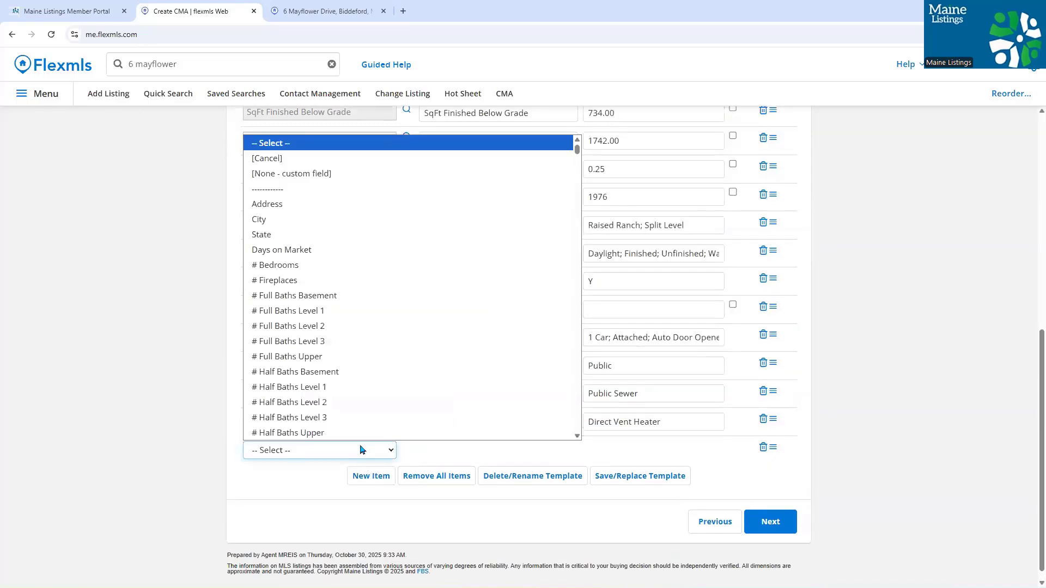
pyautogui.press('t')
pyautogui.press('Down')
pyautogui.press('Down')
pyautogui.press('Down')
pyautogui.press('Down')
pyautogui.press('Down')
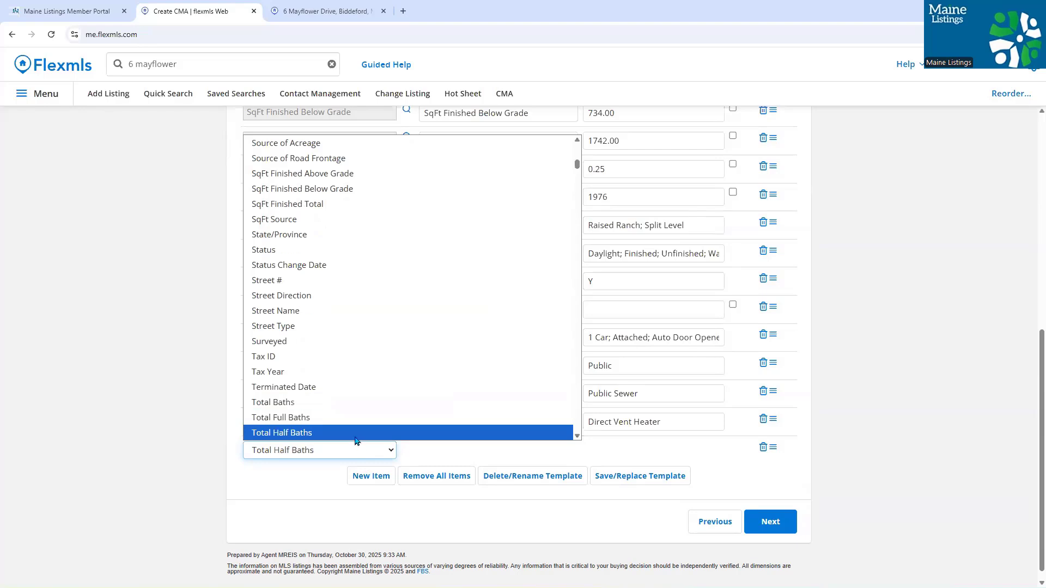
pyautogui.click(352, 436)
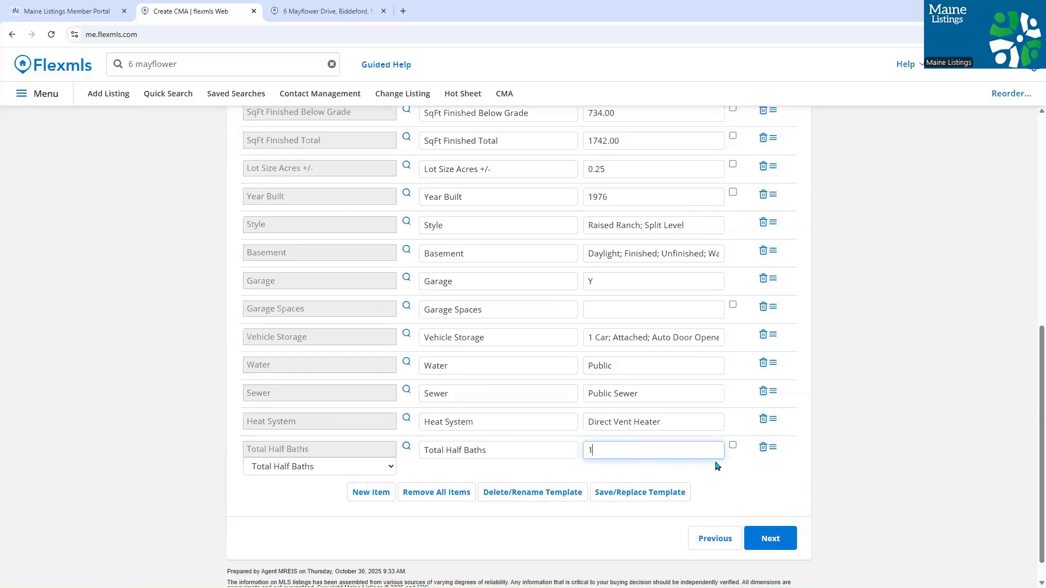
pyautogui.click(833, 442)
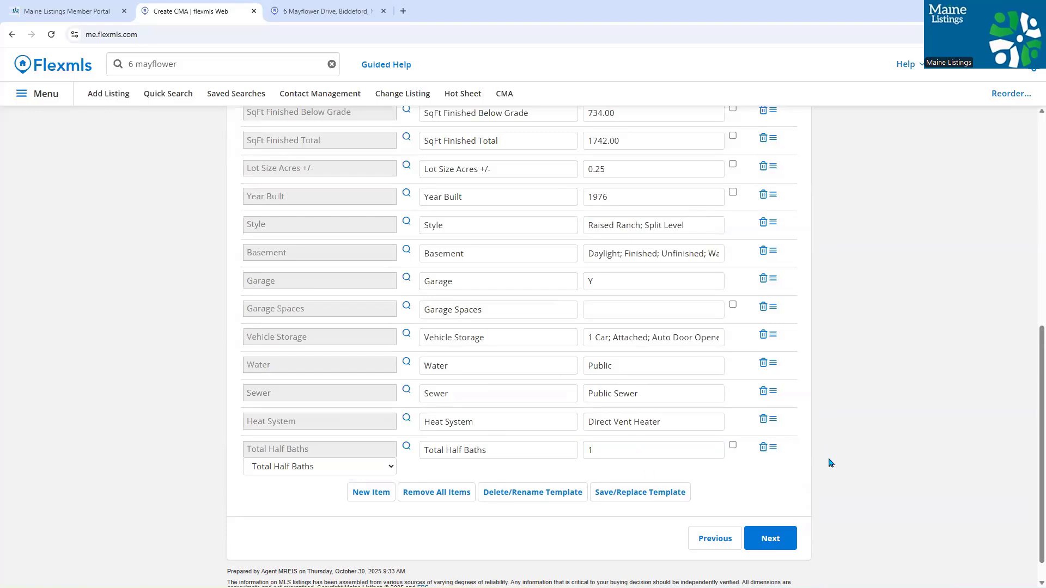
# - Move on to the comparables step, bringing up the MLS Comparables dialog
pyautogui.scroll(1, 829, 460)
pyautogui.scroll(3, 831, 460)
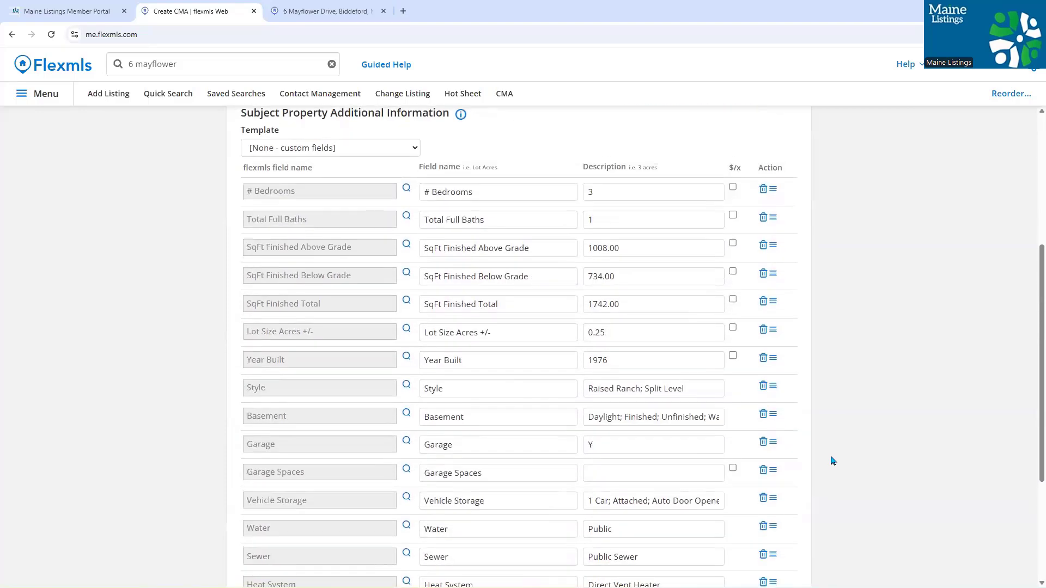
pyautogui.scroll(-3, 832, 461)
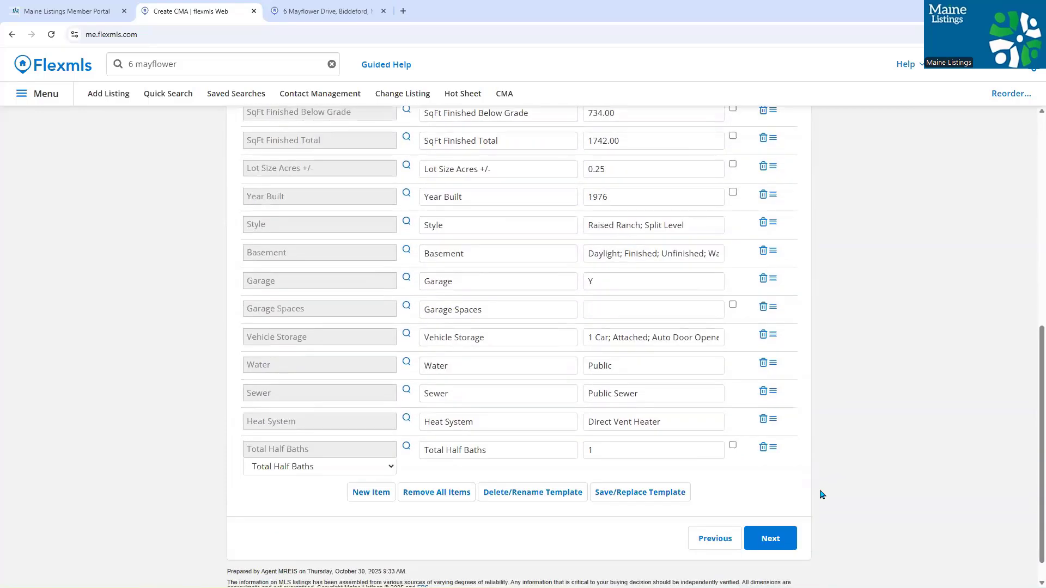
pyautogui.click(779, 538)
# - Switch the comparables quick search from 0 - Water to 1 - Residential
pyautogui.click(780, 539)
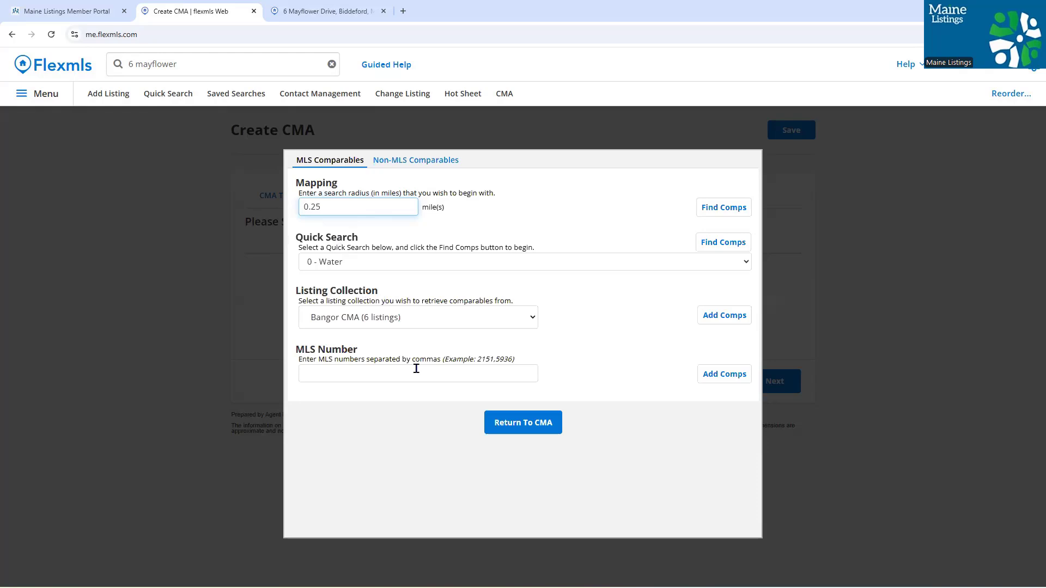
pyautogui.click(459, 263)
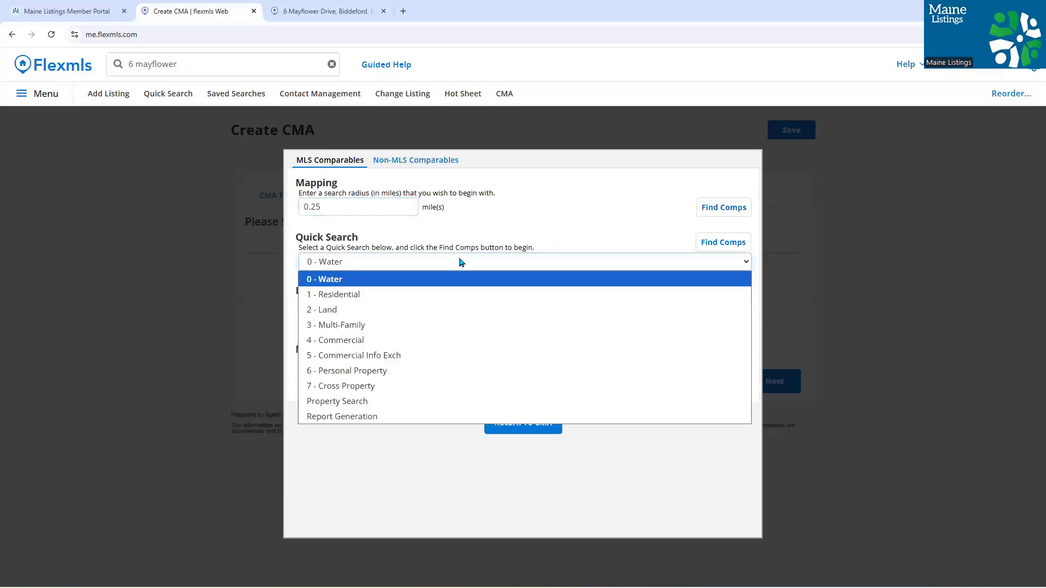
pyautogui.click(431, 295)
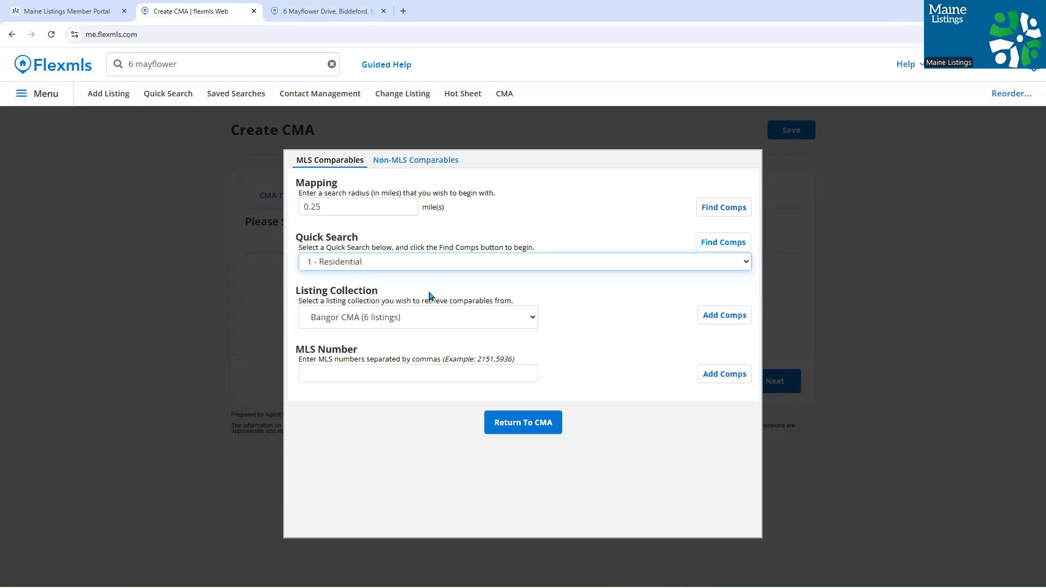
# - Run the residential comp search limited to Closed listings in Biddeford
pyautogui.click(714, 240)
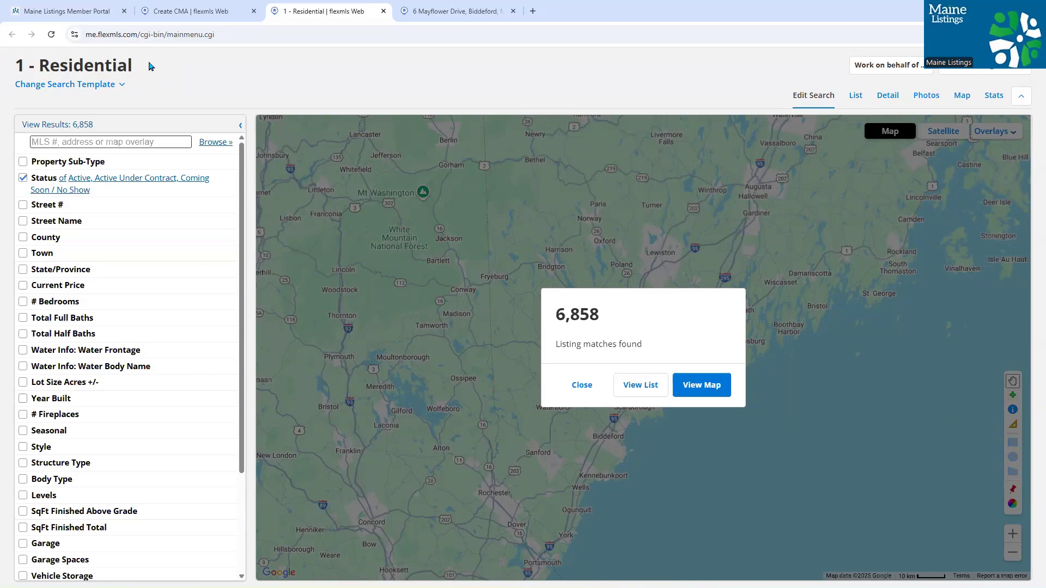
pyautogui.click(131, 190)
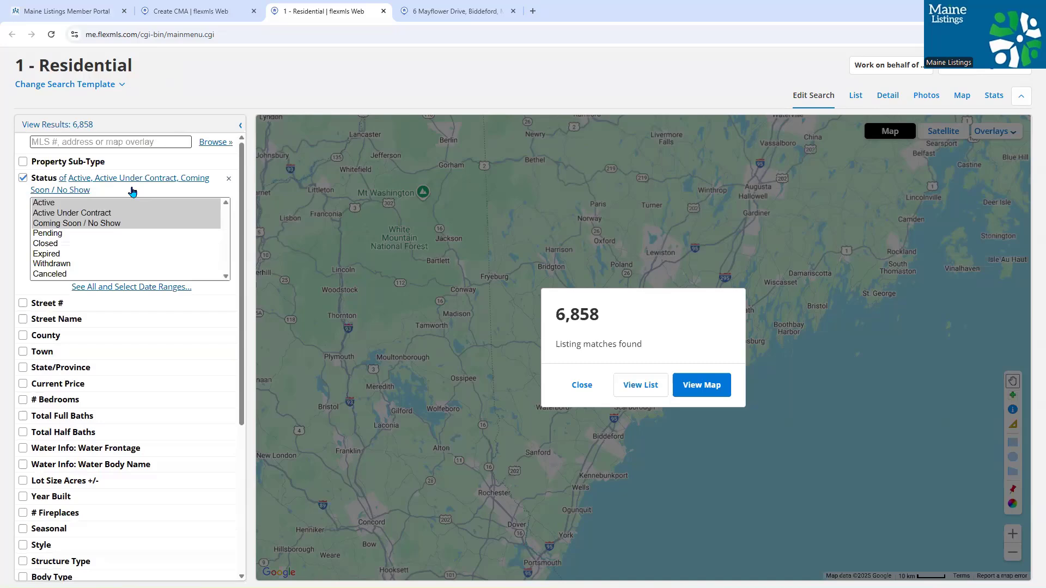
pyautogui.click(106, 243)
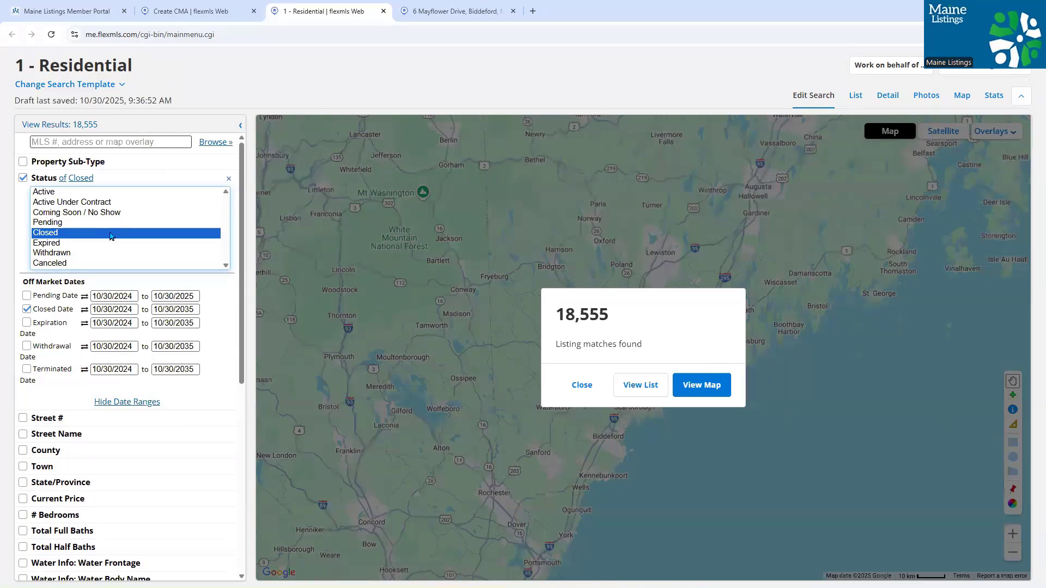
pyautogui.scroll(-1, 206, 250)
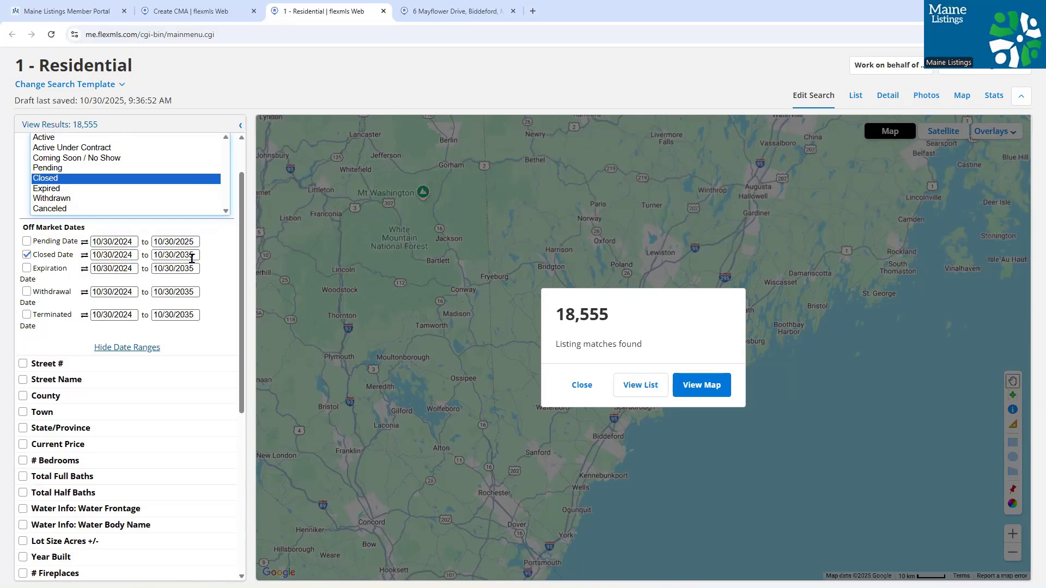
pyautogui.scroll(-2, 196, 260)
pyautogui.scroll(-1, 194, 264)
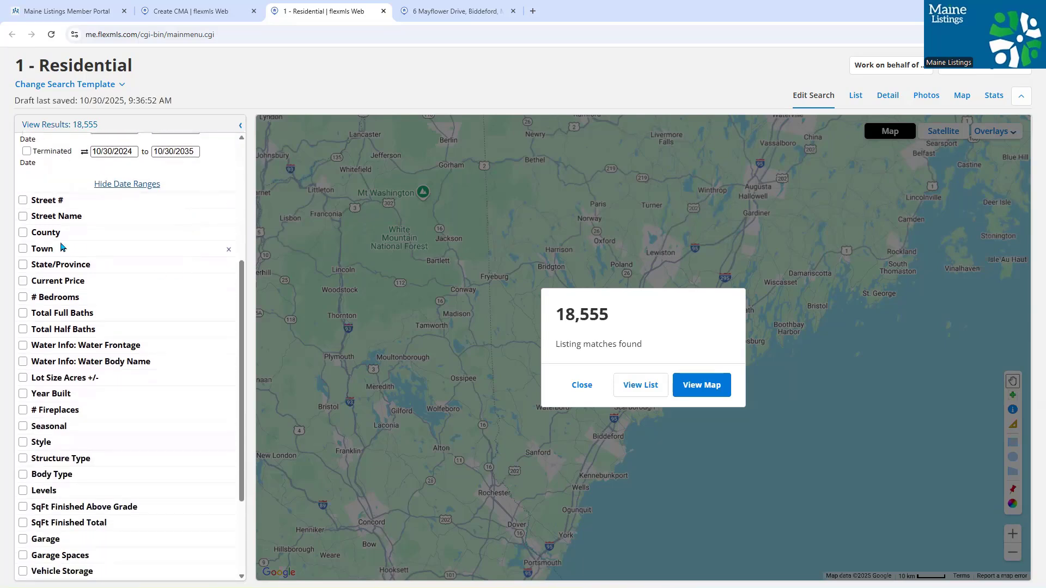
pyautogui.click(45, 247)
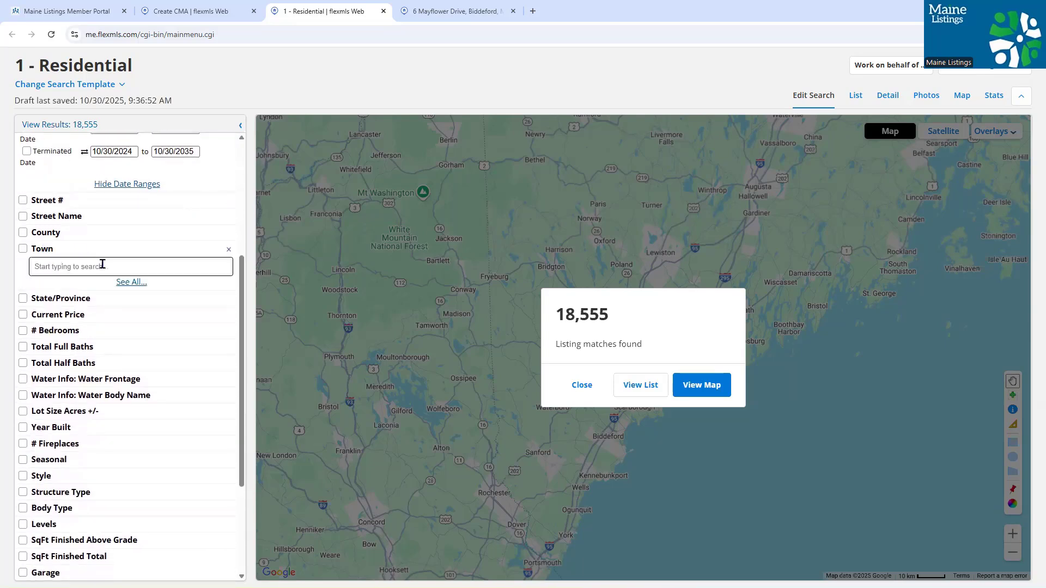
pyautogui.write('bidd')
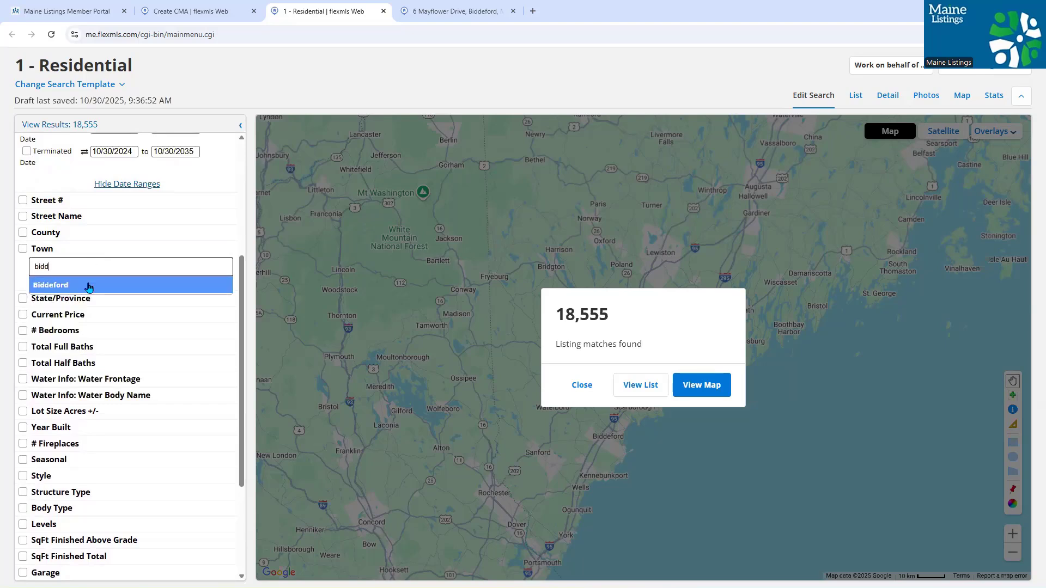
pyautogui.click(89, 286)
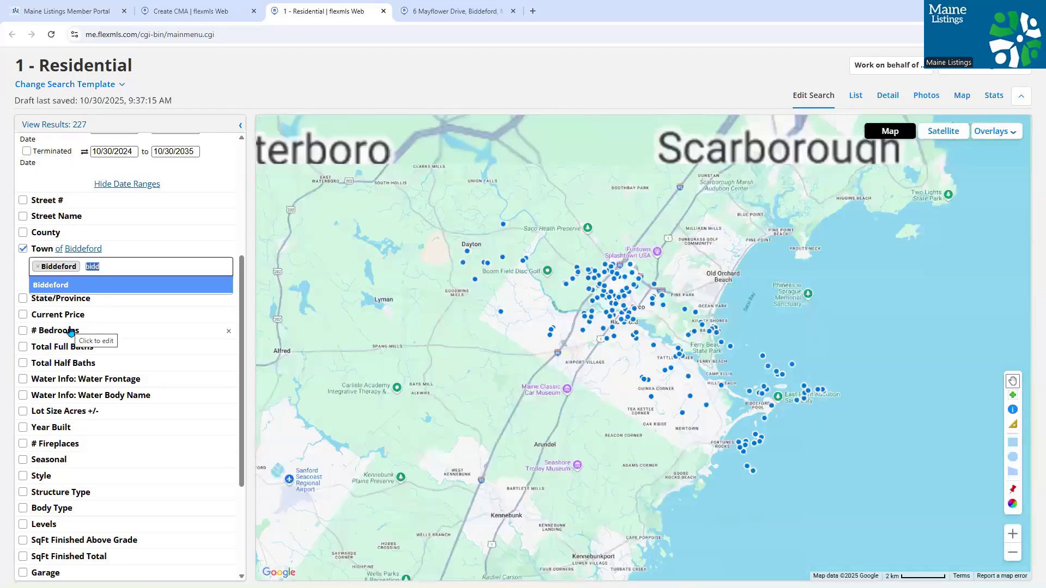
# - Require at least 3 bedrooms, 1 full bath, 1 half bath, and Split Level style
pyautogui.click(71, 331)
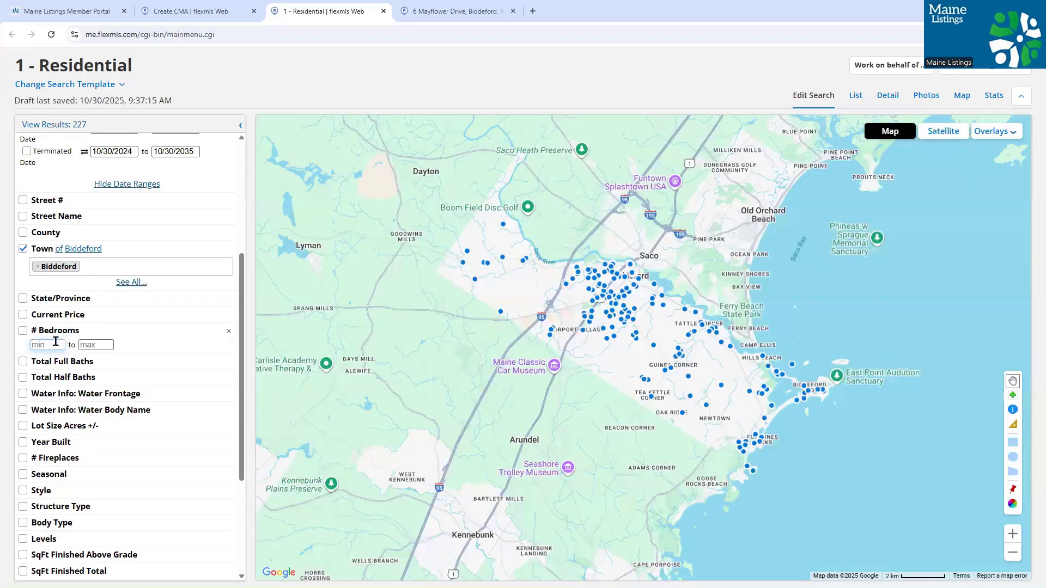
pyautogui.write('3')
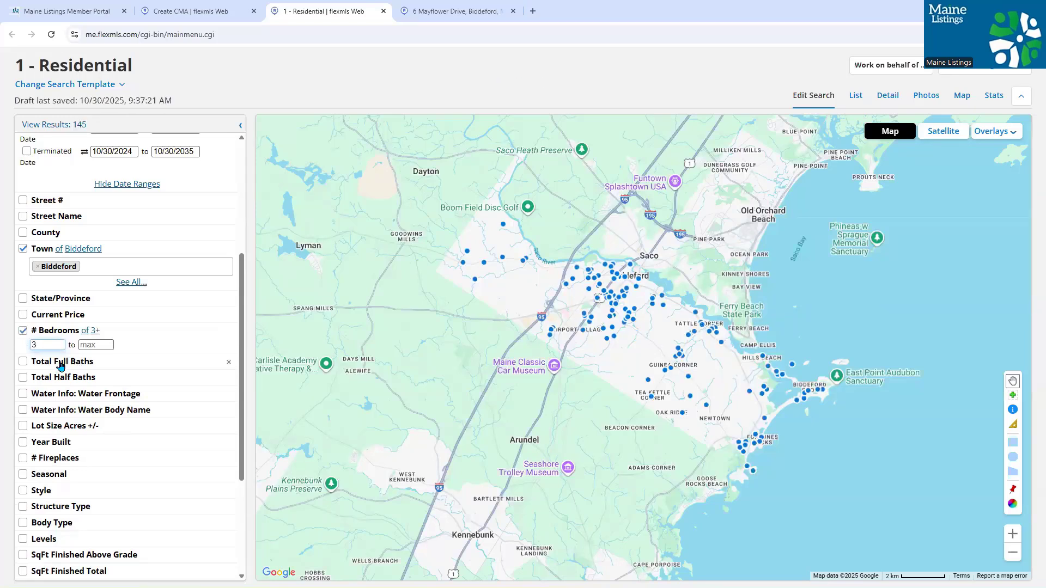
pyautogui.click(60, 364)
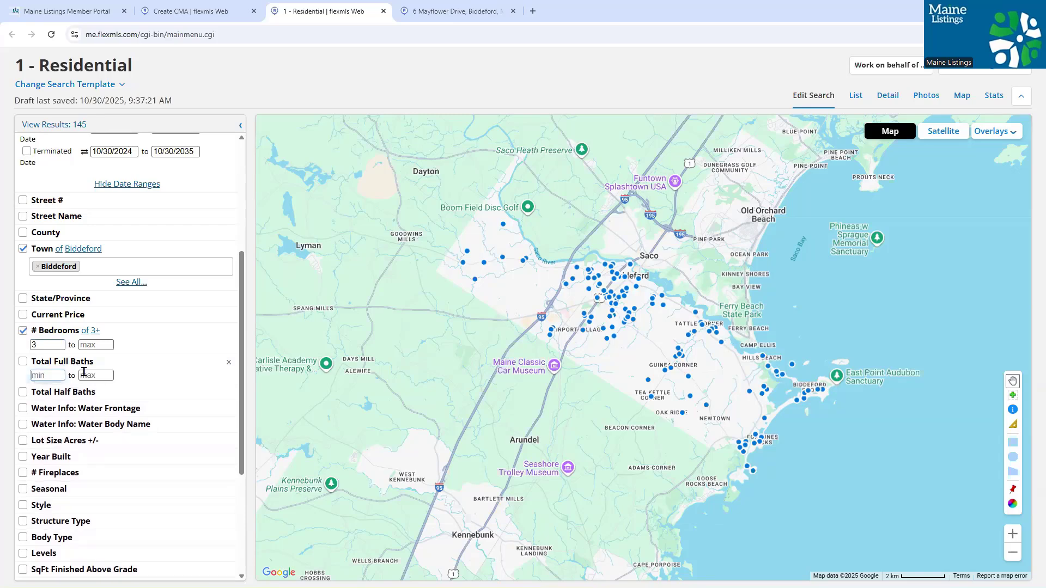
pyautogui.write('1')
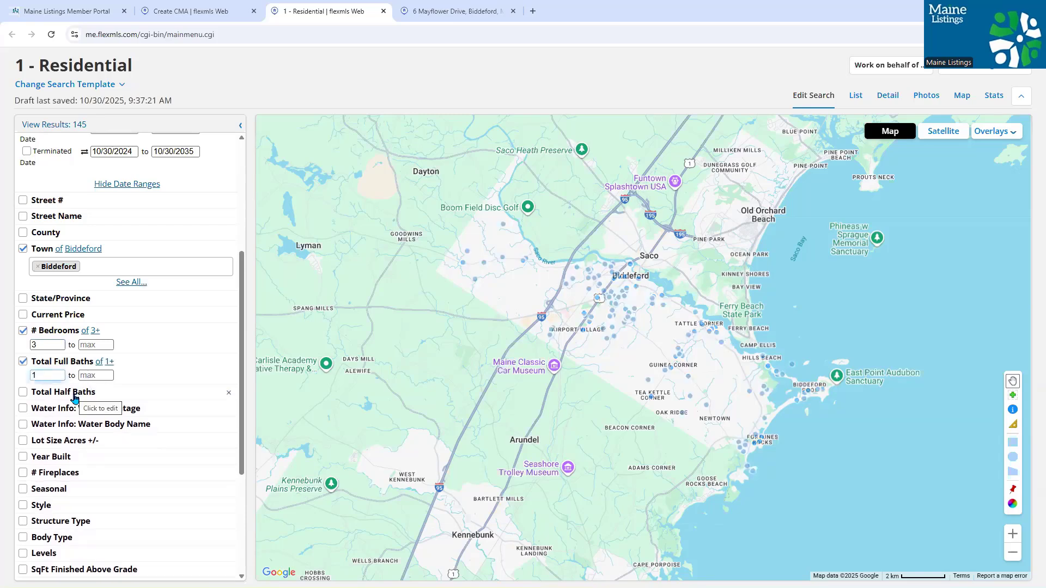
pyautogui.click(69, 396)
pyautogui.write('1')
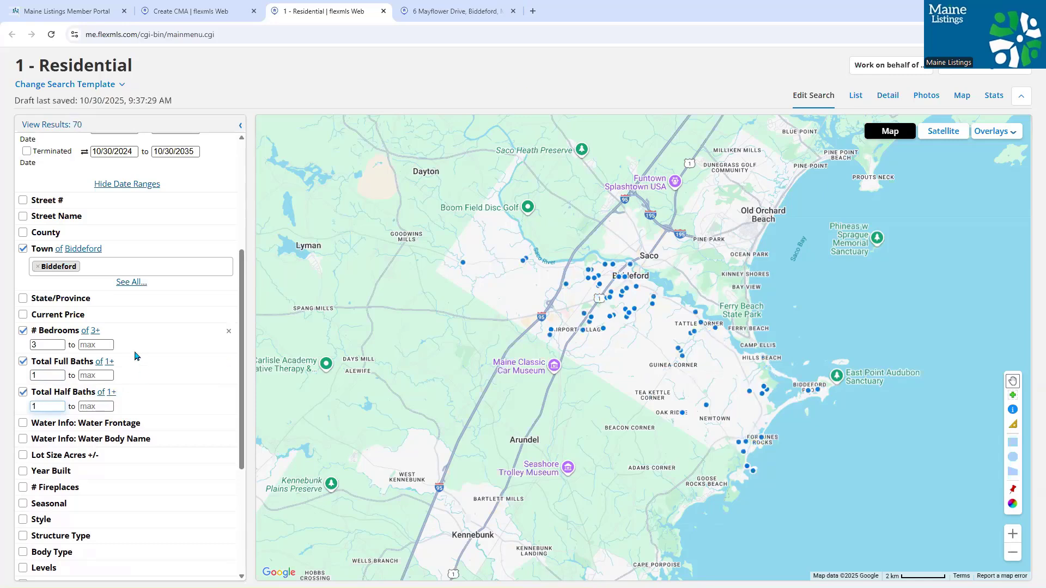
pyautogui.scroll(-1, 186, 305)
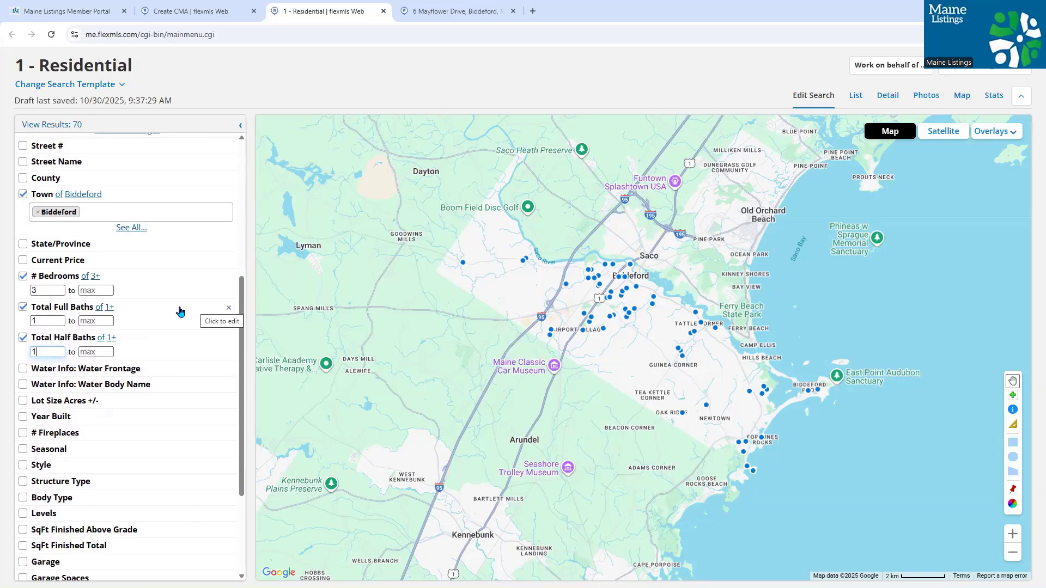
pyautogui.scroll(-1, 181, 321)
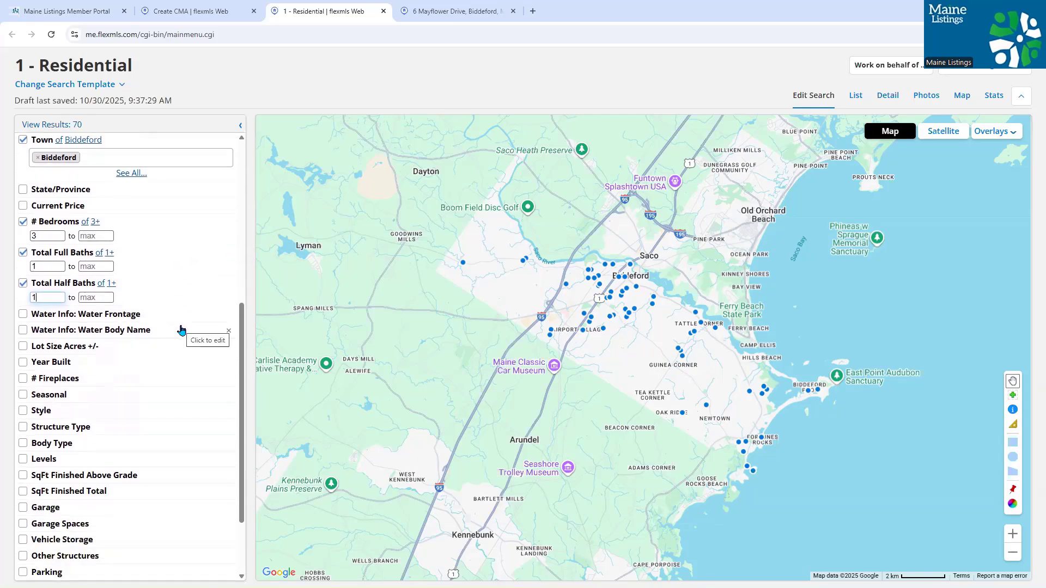
pyautogui.scroll(-1, 125, 367)
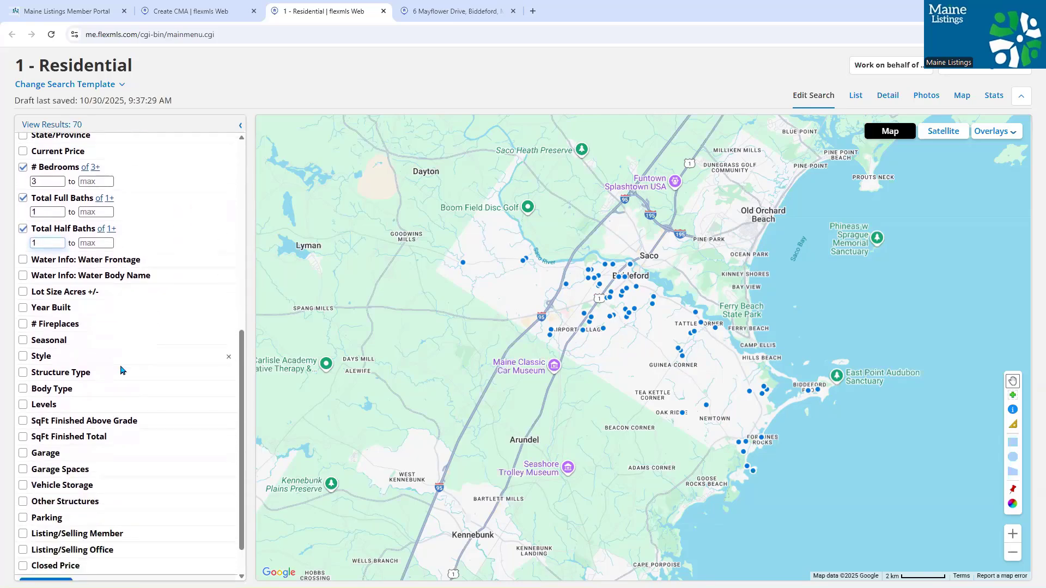
pyautogui.click(72, 358)
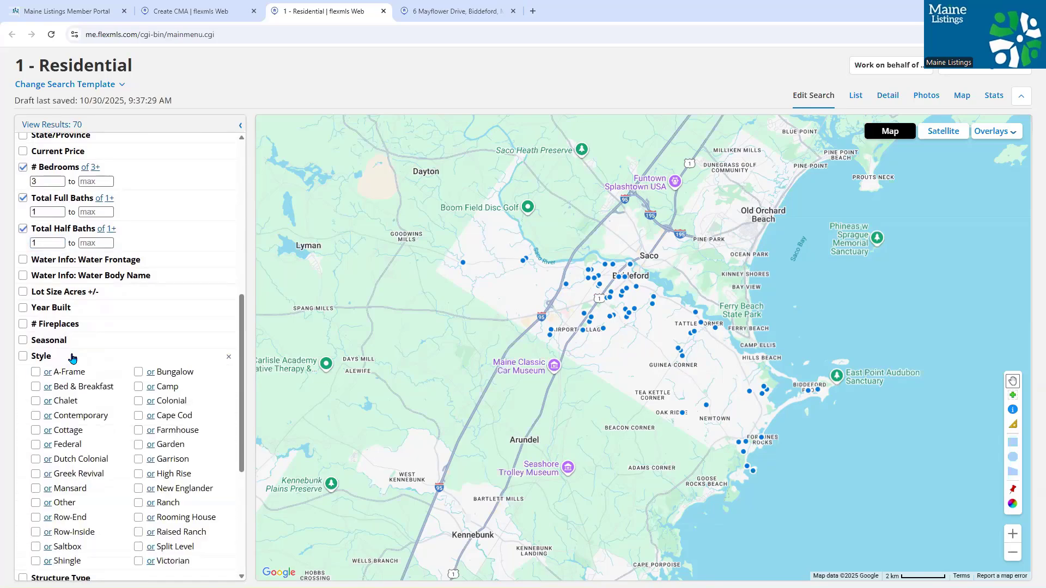
pyautogui.scroll(-2, 162, 375)
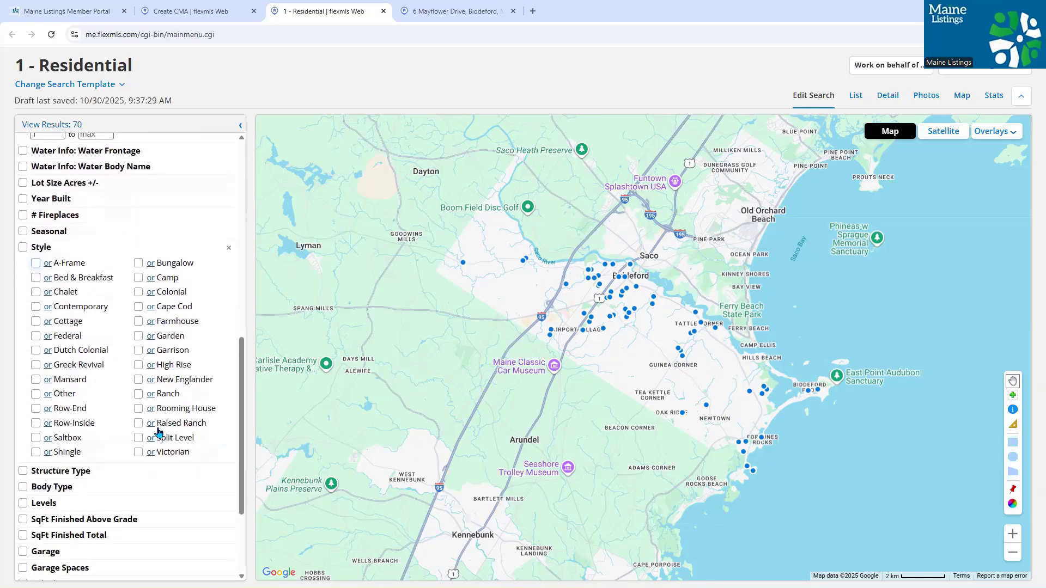
pyautogui.click(139, 440)
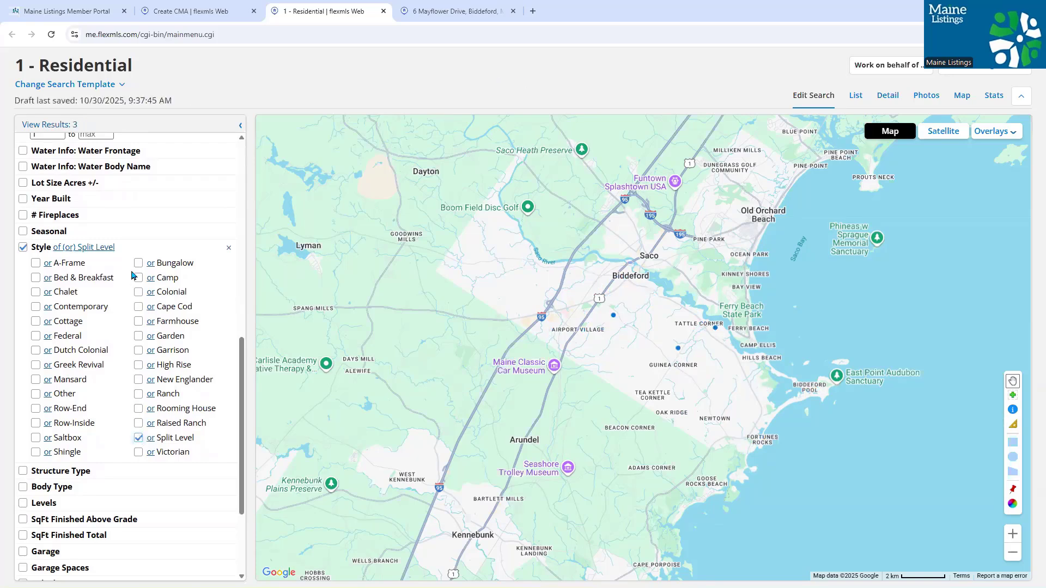
# - Open the 3 results, select the listings, and add them to the CMA as comps
pyautogui.click(65, 126)
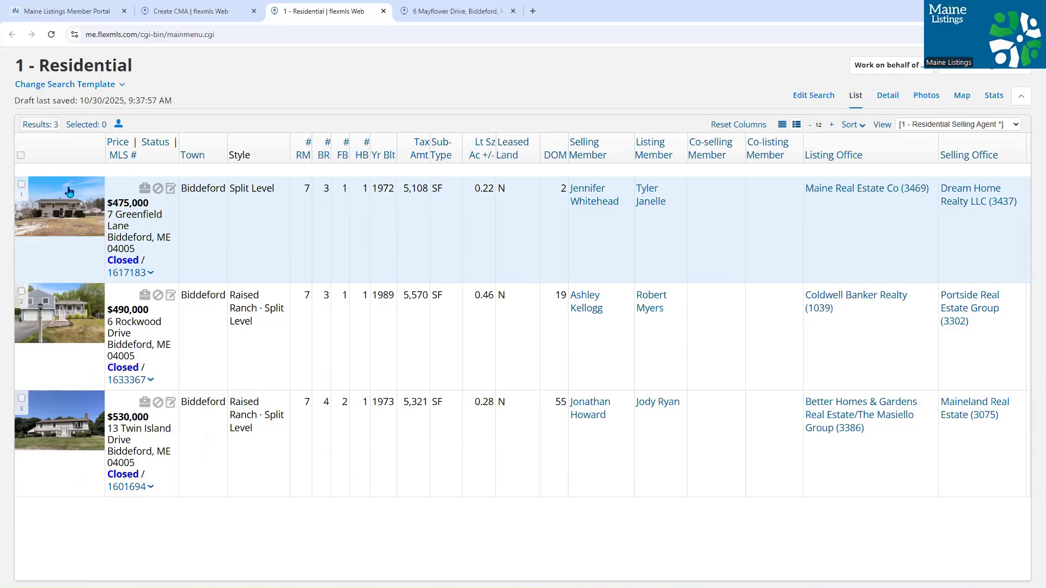
pyautogui.click(21, 187)
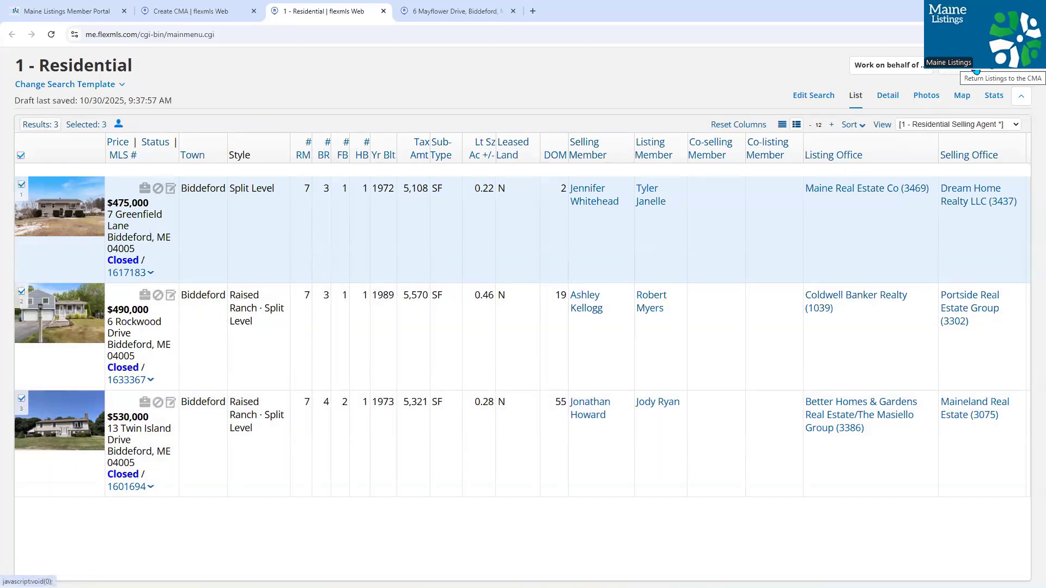
pyautogui.click(976, 71)
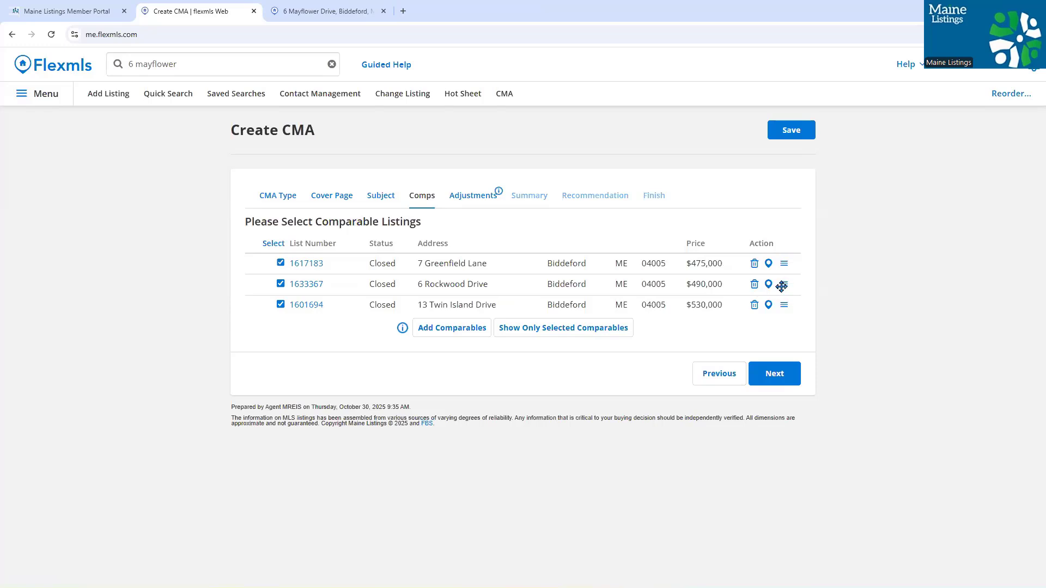
pyautogui.moveTo(782, 285)
pyautogui.mouseDown()
pyautogui.moveTo(785, 257)
pyautogui.moveTo(789, 267)
pyautogui.mouseUp()
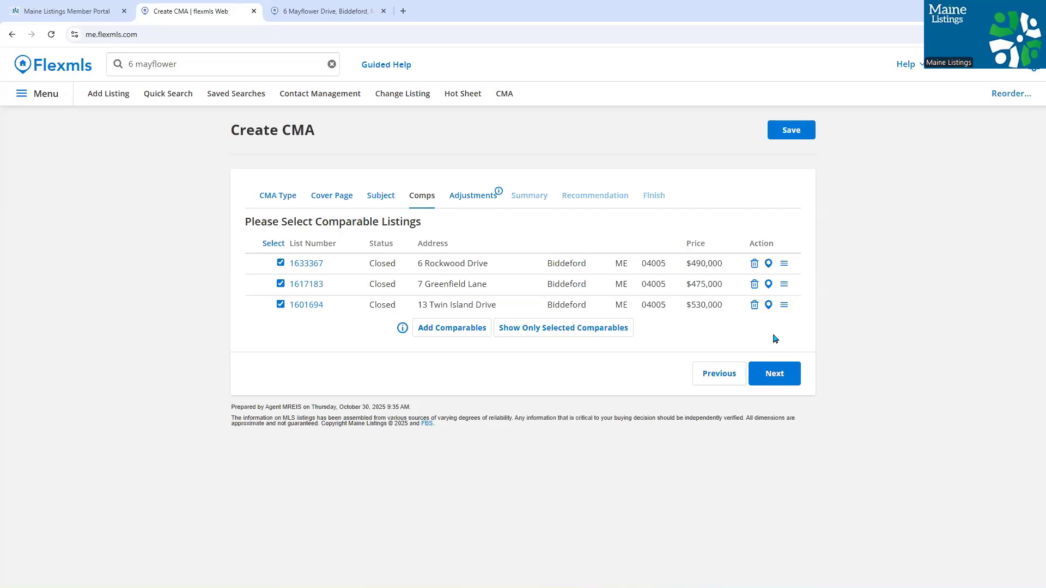
pyautogui.click(776, 373)
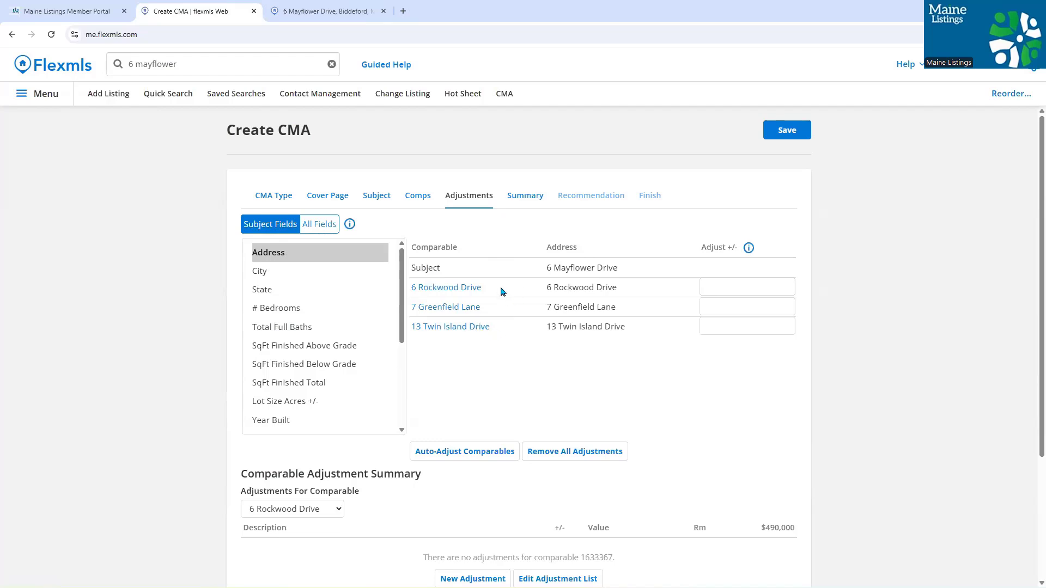
pyautogui.click(335, 314)
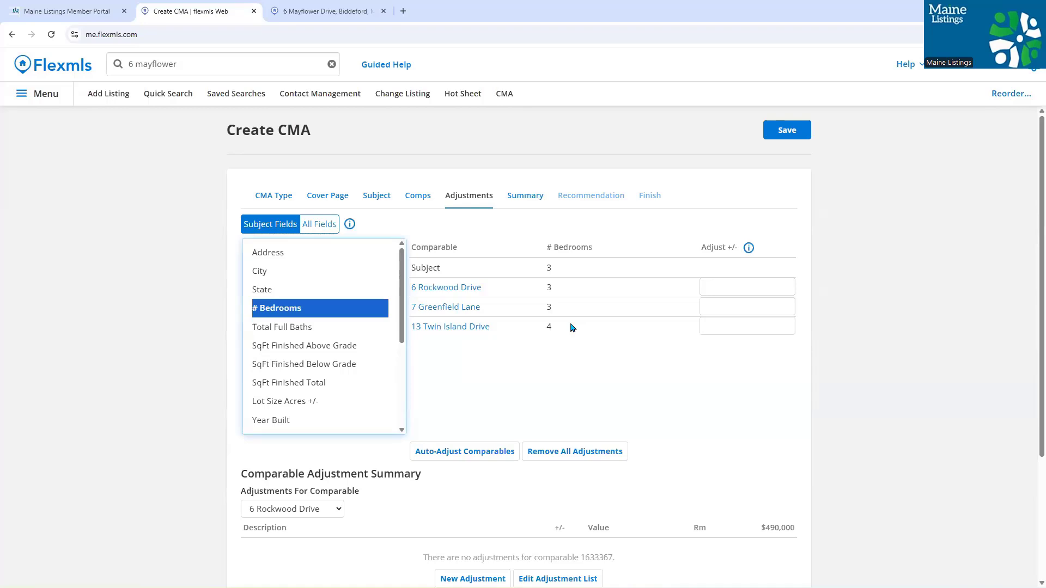
pyautogui.click(721, 325)
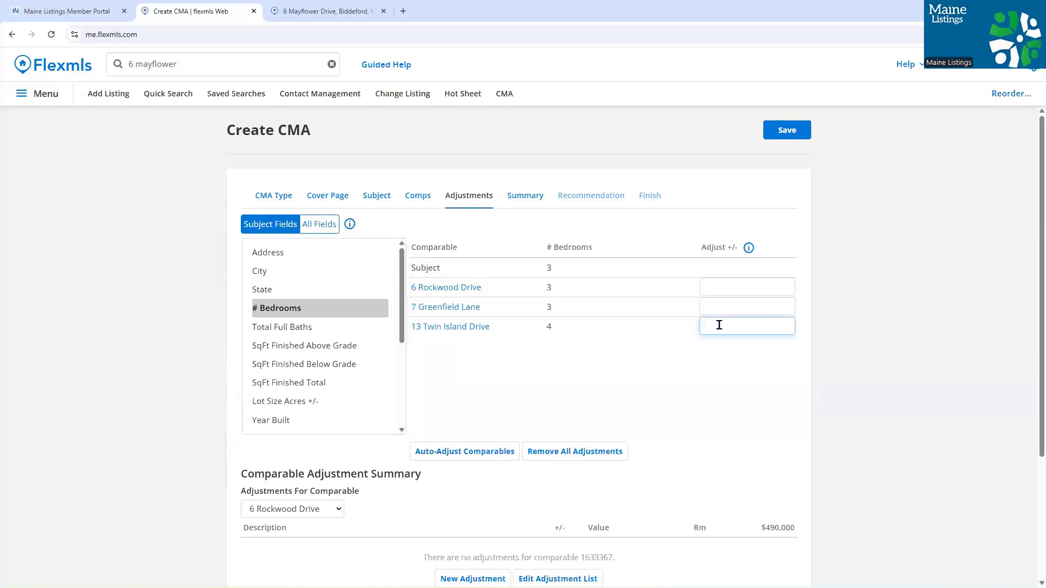
pyautogui.write('-100')
pyautogui.click(826, 363)
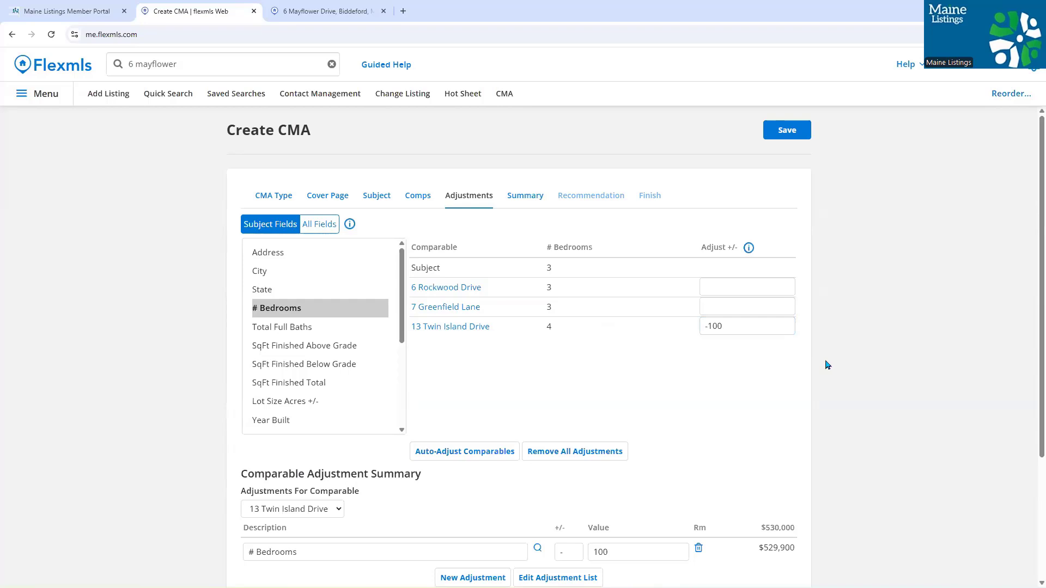
pyautogui.scroll(-1, 682, 415)
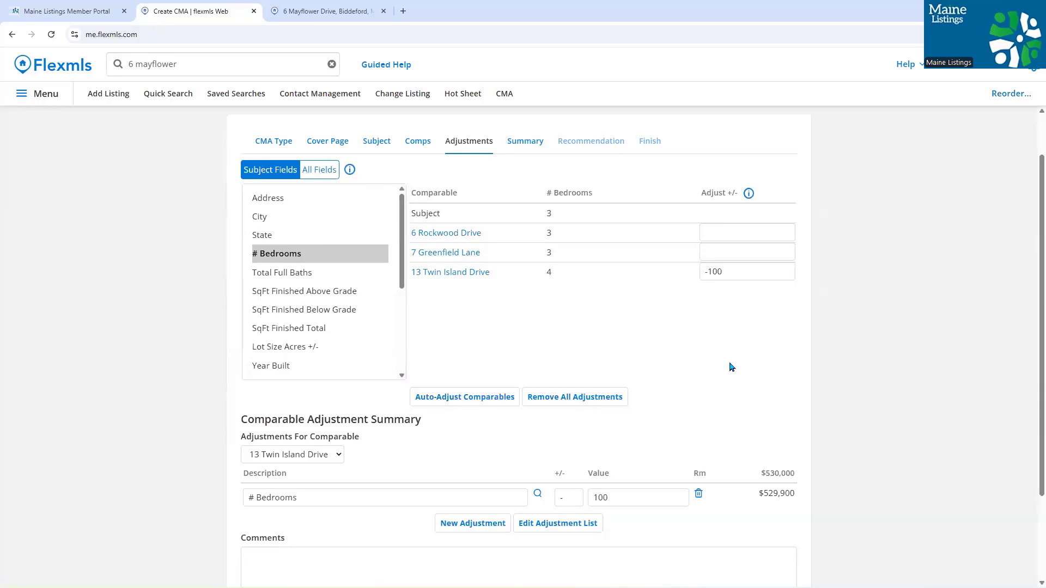
pyautogui.scroll(1, 724, 362)
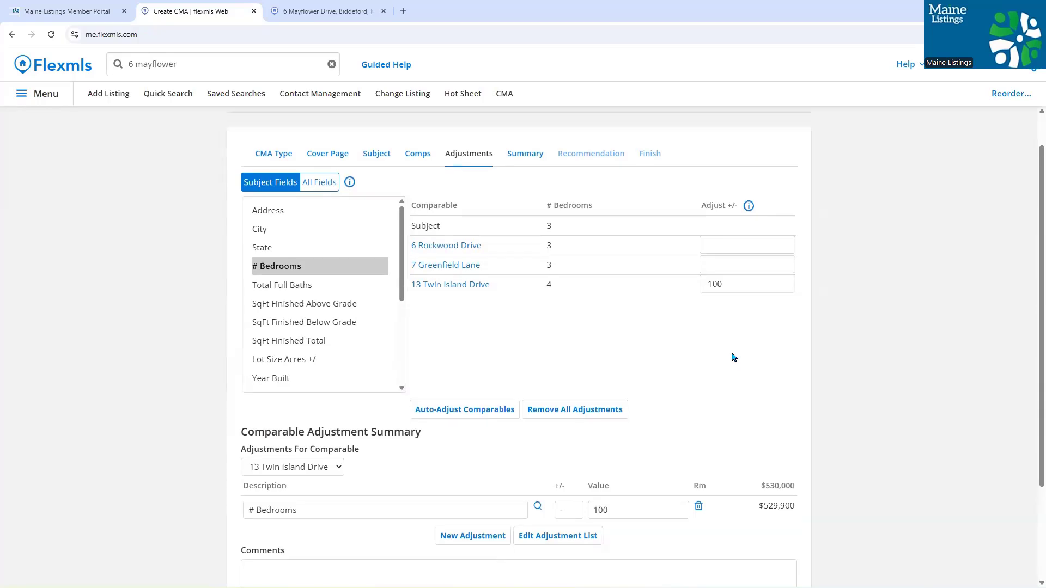
pyautogui.moveTo(747, 324); pyautogui.dragTo(703, 341)
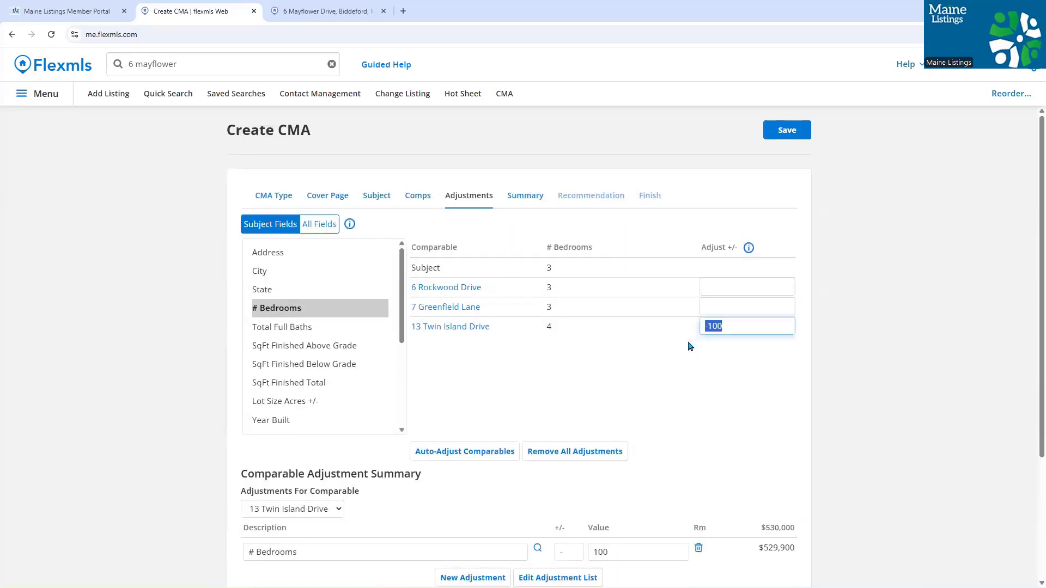
pyautogui.press('BackSpace')
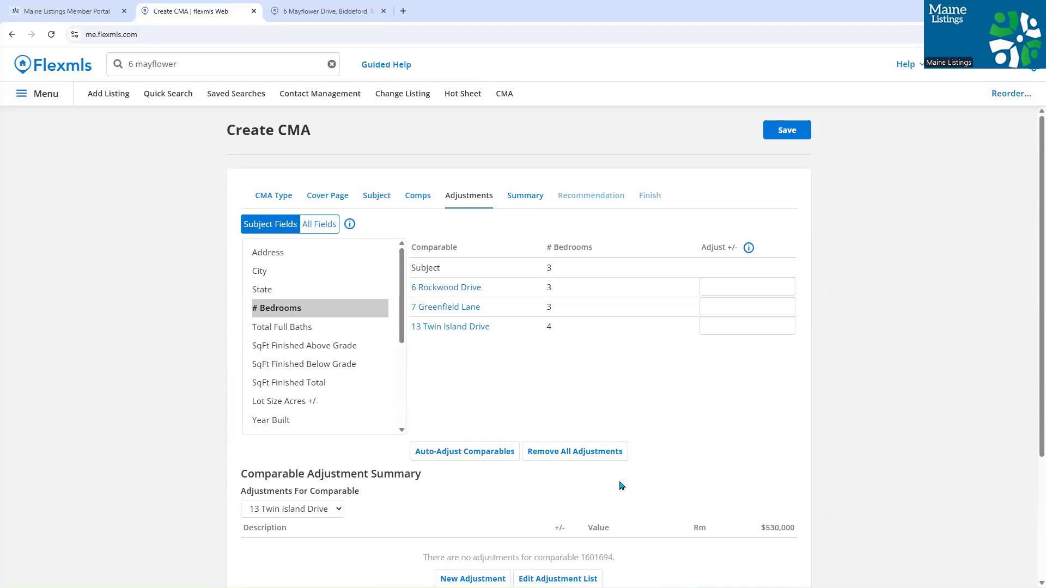
# - Create and save a new automatic adjustment rule: Residential, # Bedrooms, value 100 per unit
pyautogui.scroll(-1, 621, 485)
pyautogui.scroll(-1, 563, 517)
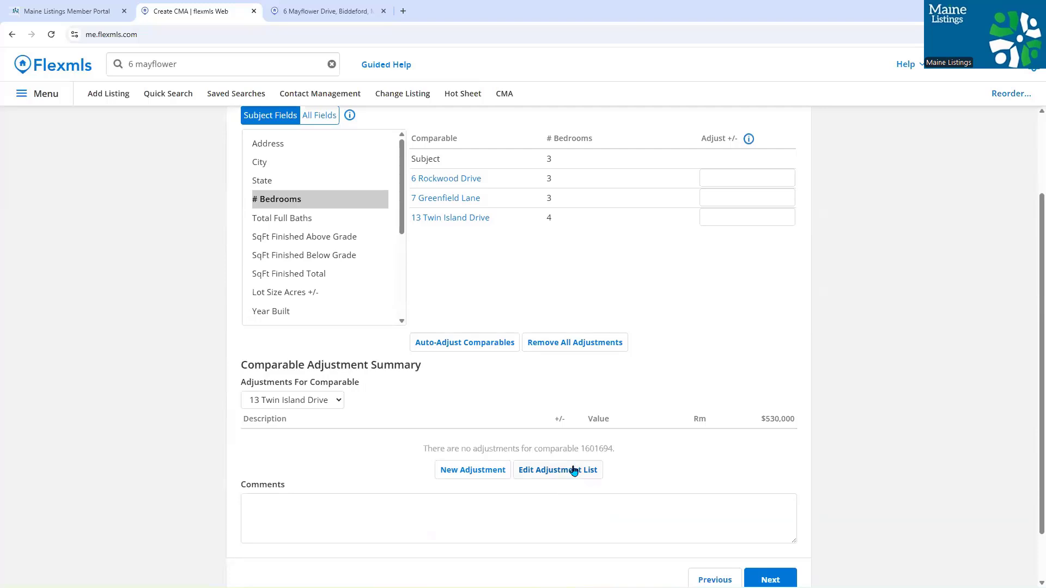
pyautogui.click(574, 470)
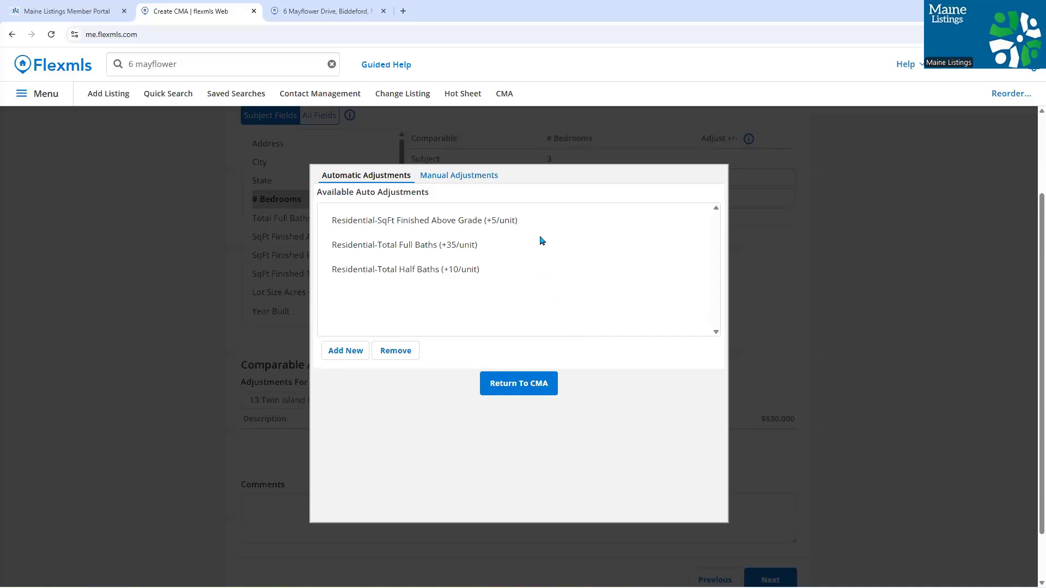
pyautogui.click(344, 355)
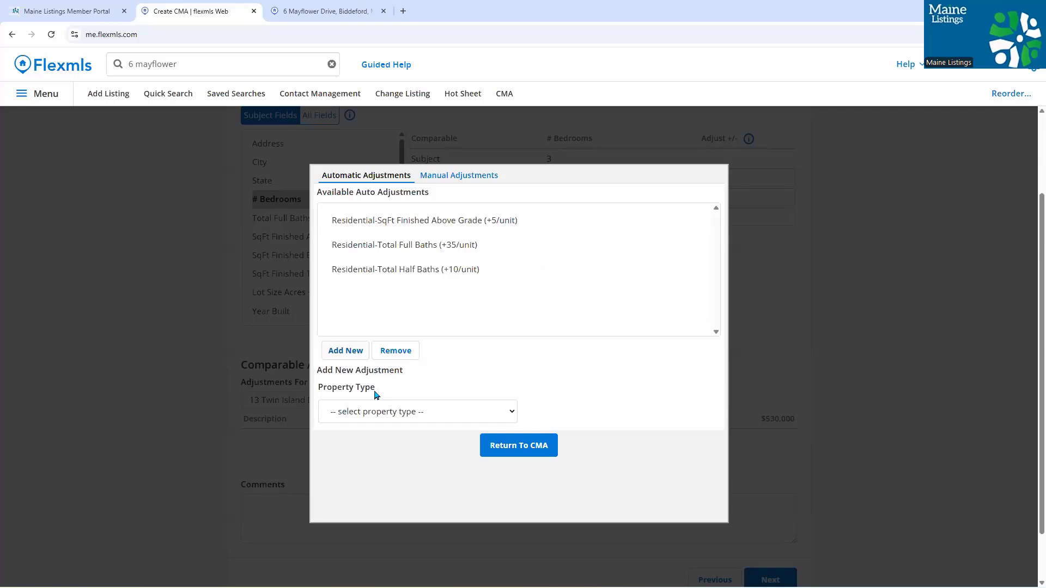
pyautogui.click(393, 412)
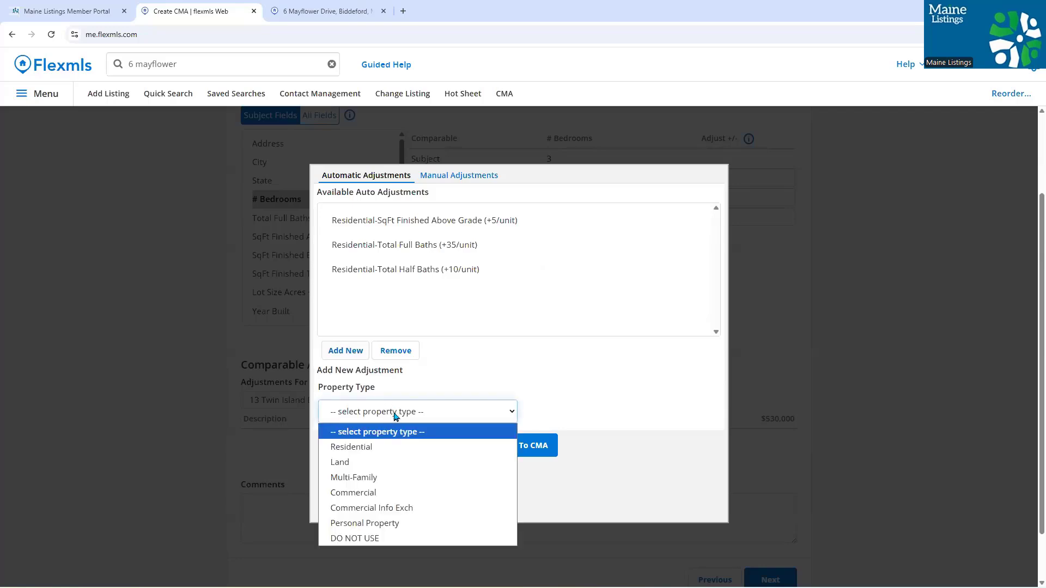
pyautogui.click(393, 442)
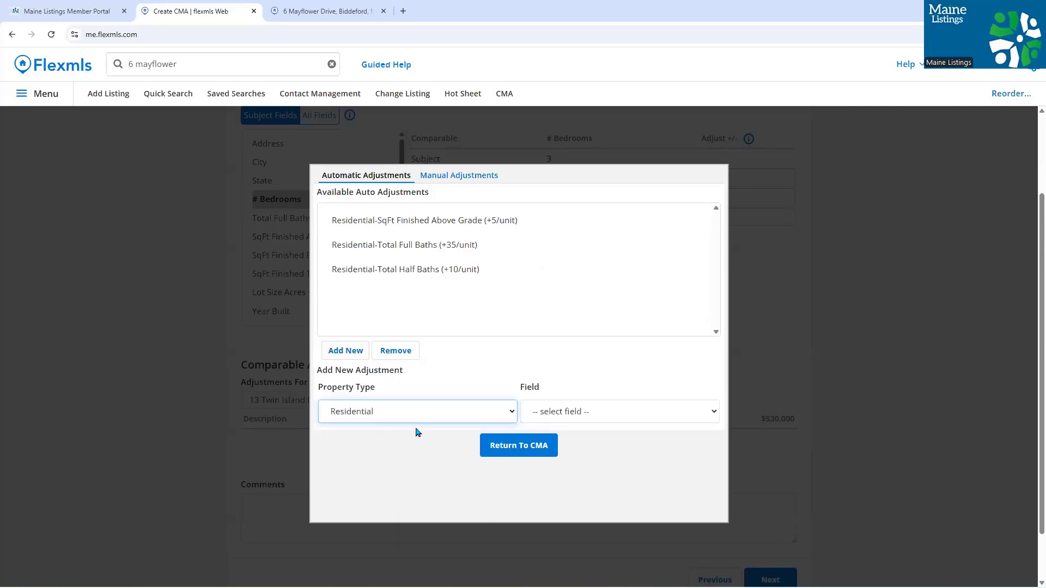
pyautogui.click(548, 407)
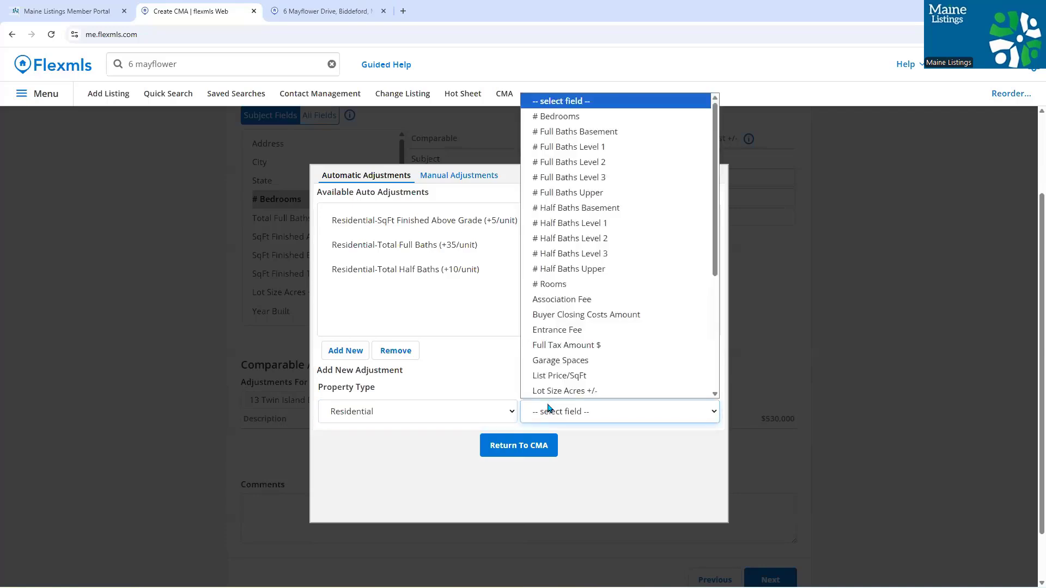
pyautogui.click(564, 117)
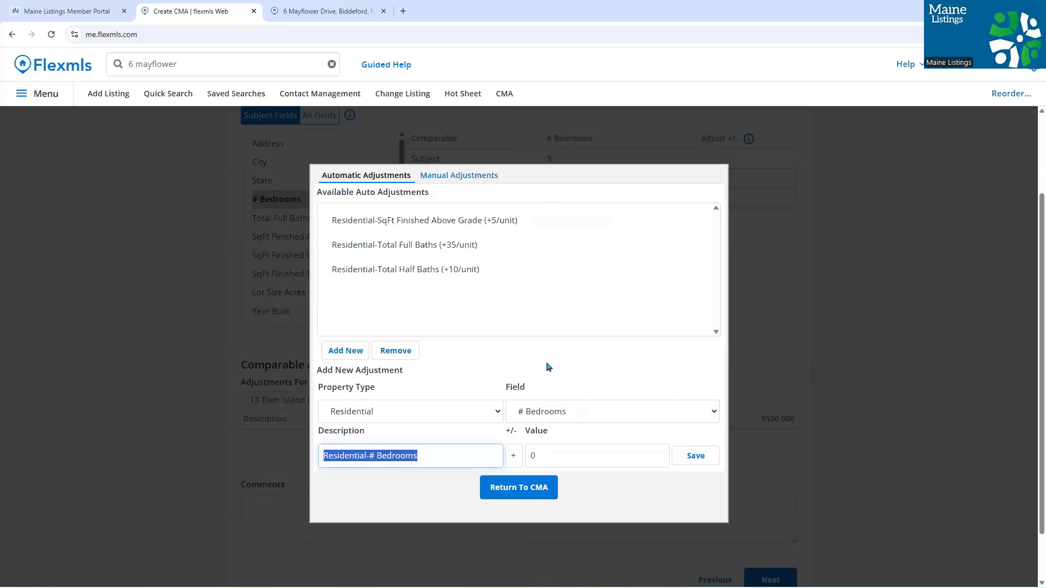
pyautogui.click(528, 455)
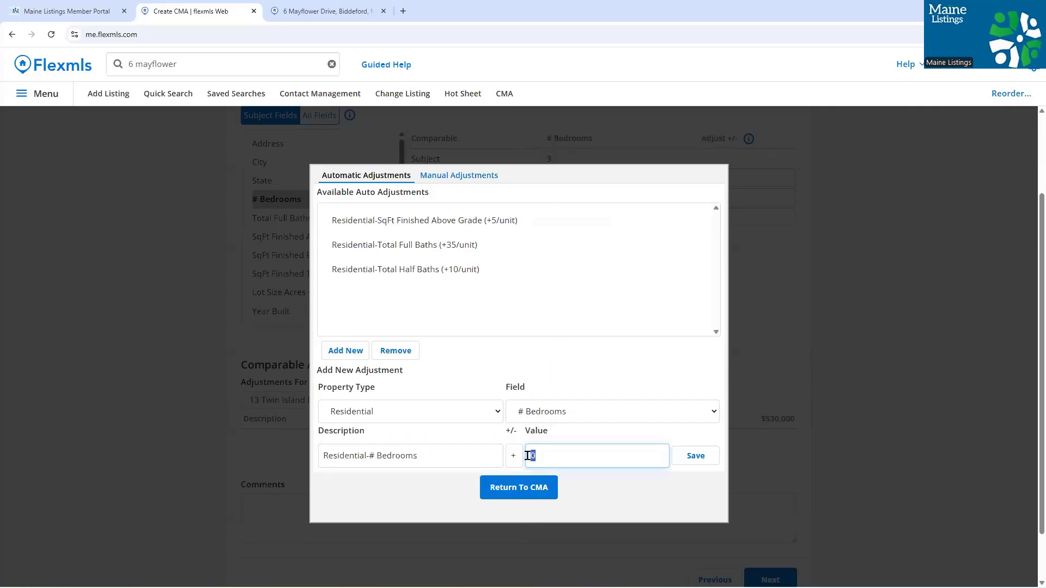
pyautogui.write('100')
pyautogui.click(689, 455)
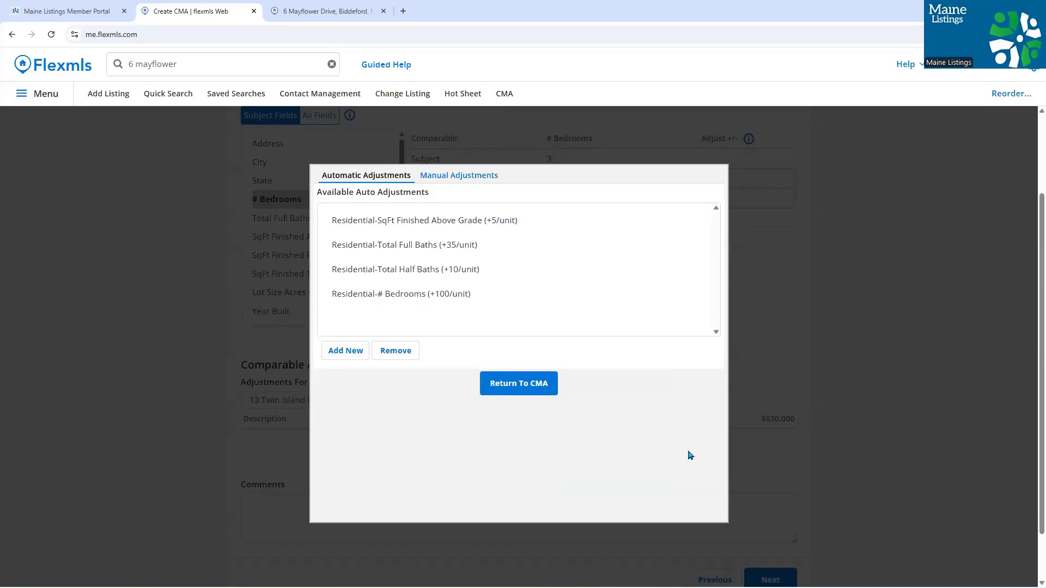
# - Back on the CMA, auto-adjust all comparables and accept the five added adjustments
pyautogui.click(519, 384)
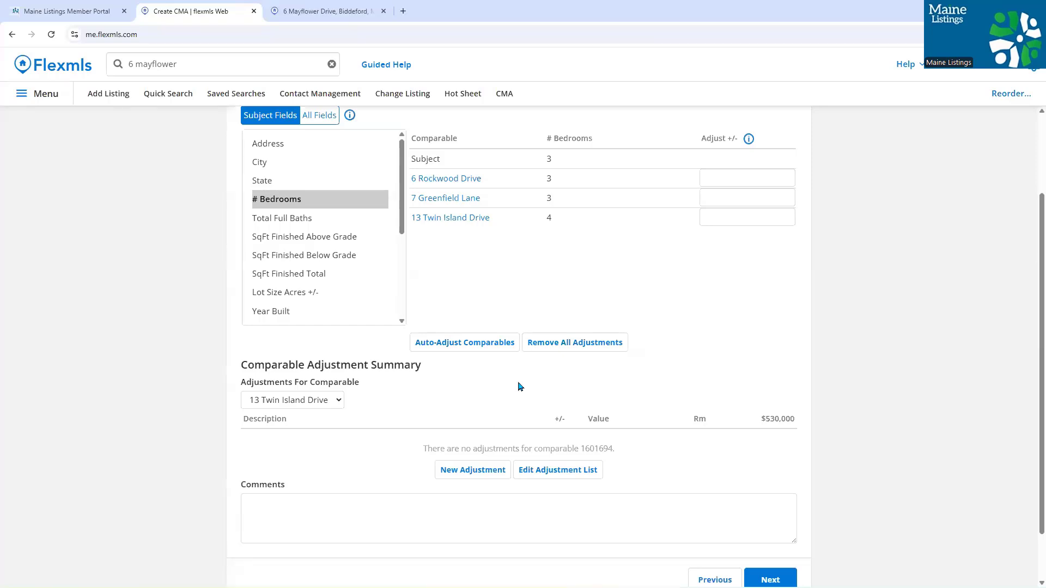
pyautogui.click(442, 348)
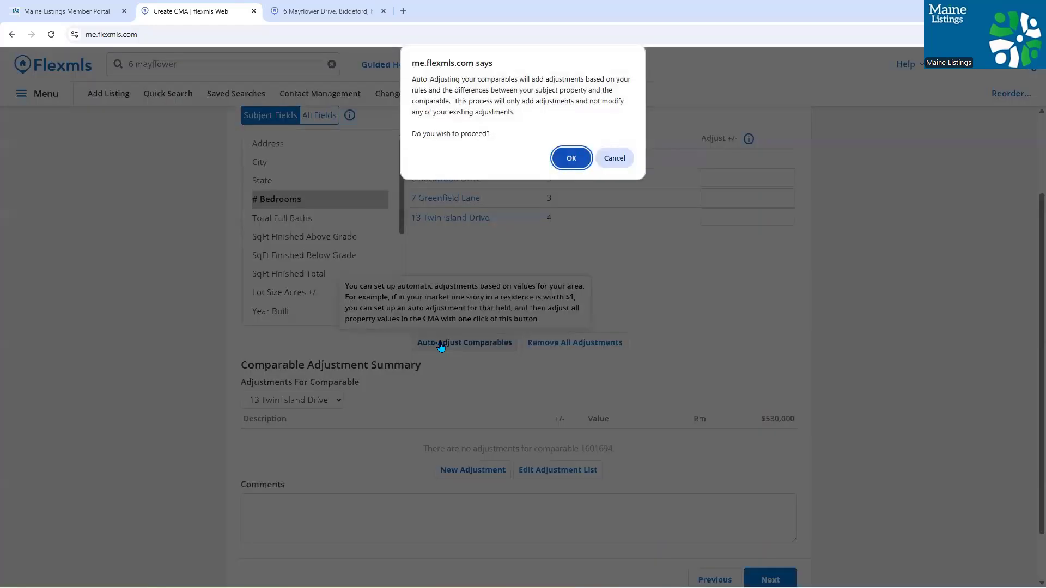
pyautogui.click(565, 158)
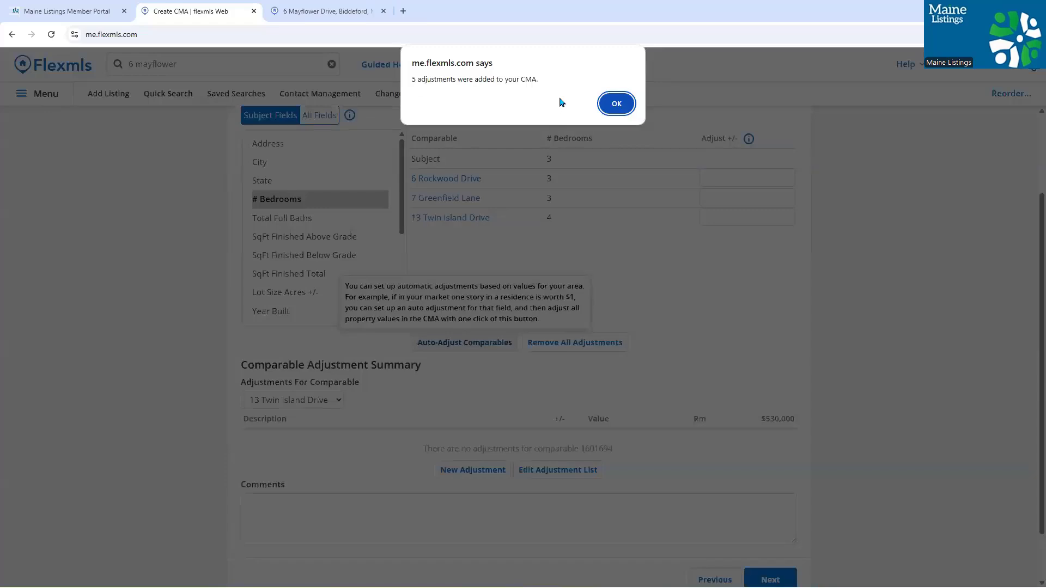
pyautogui.click(615, 102)
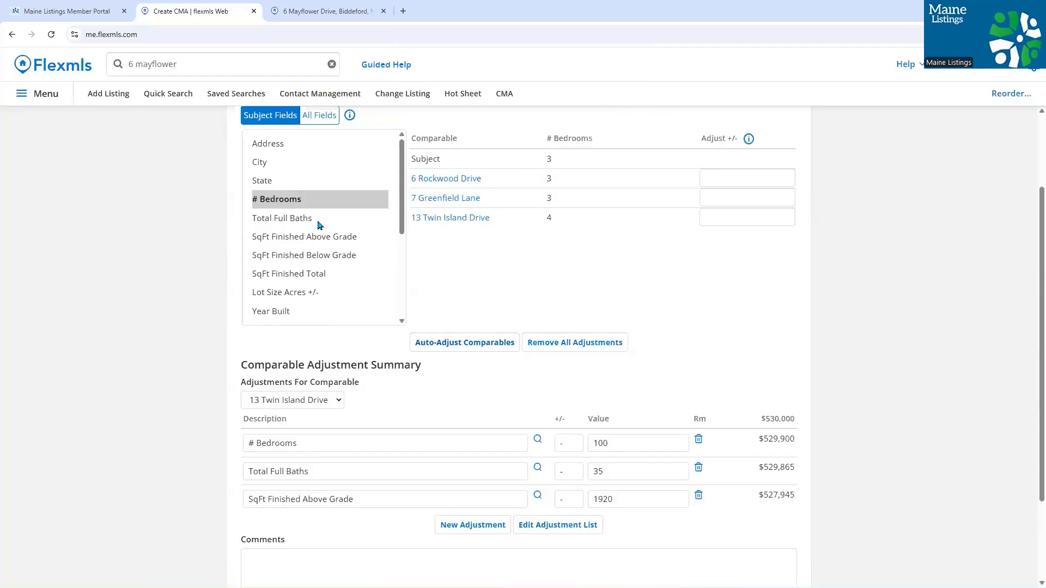
pyautogui.scroll(1, 329, 218)
pyautogui.click(316, 273)
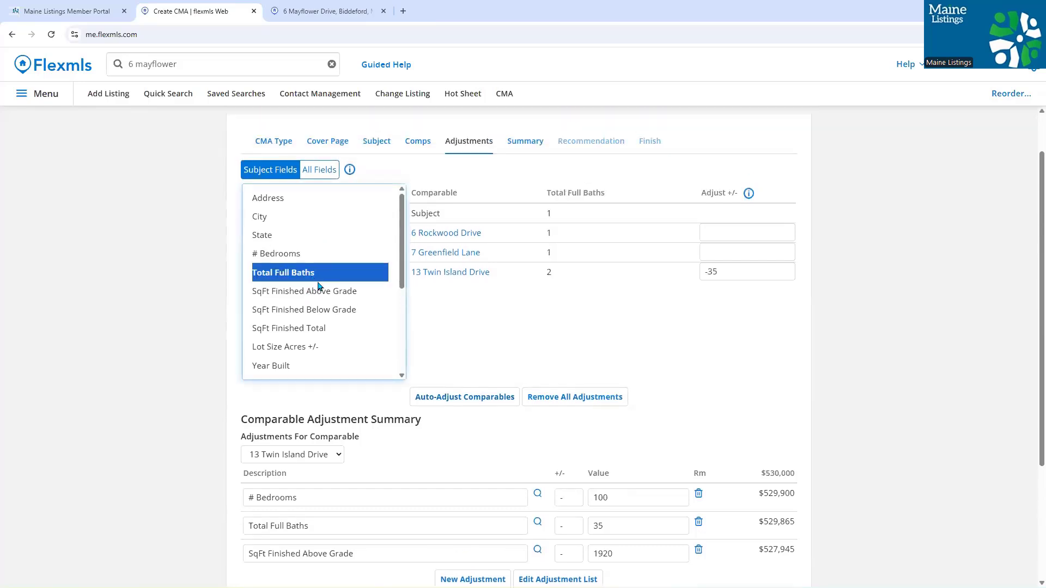
pyautogui.click(335, 253)
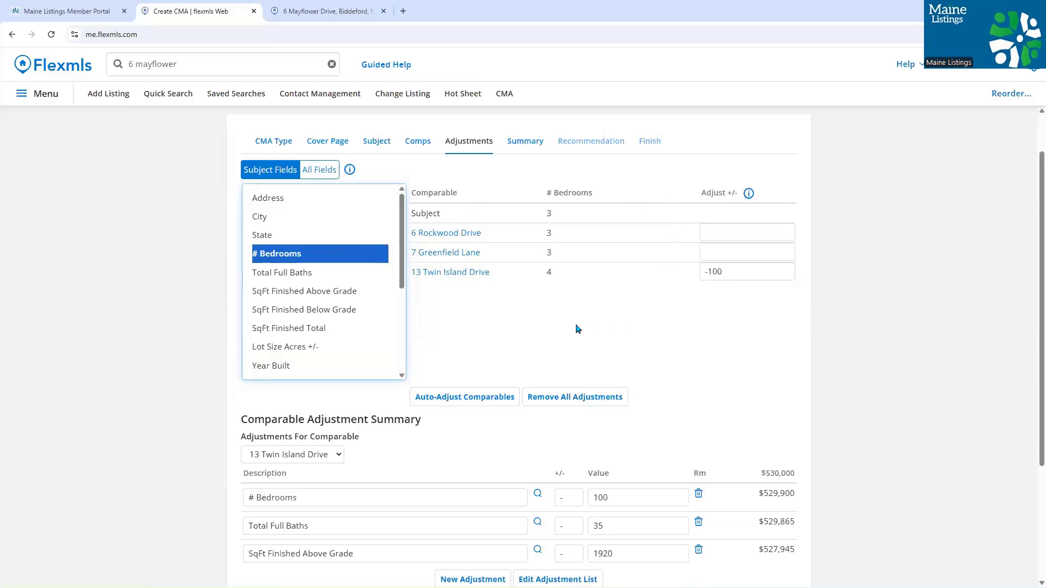
pyautogui.scroll(-2, 561, 323)
pyautogui.scroll(-2, 560, 322)
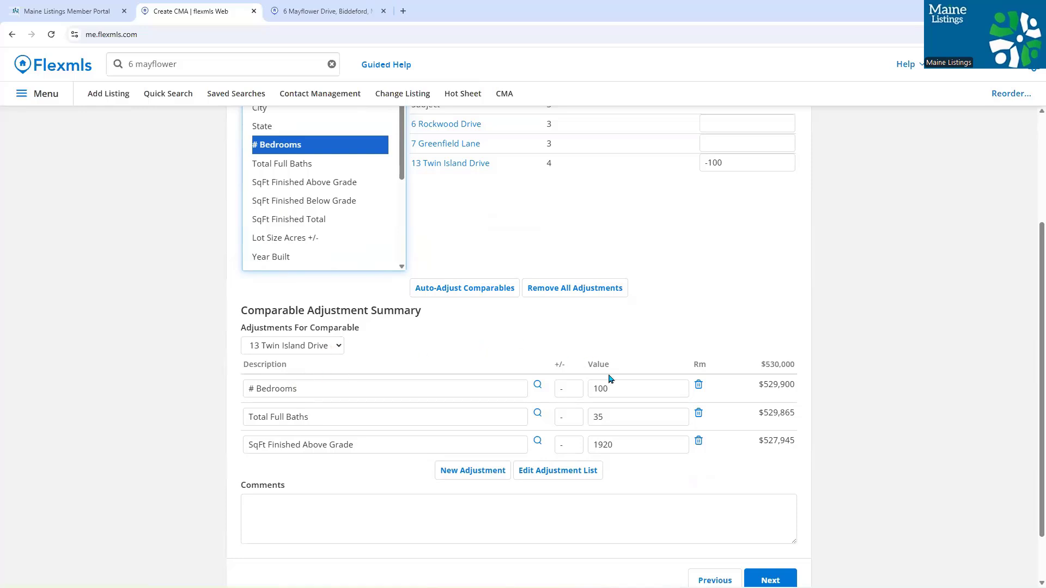
pyautogui.click(335, 347)
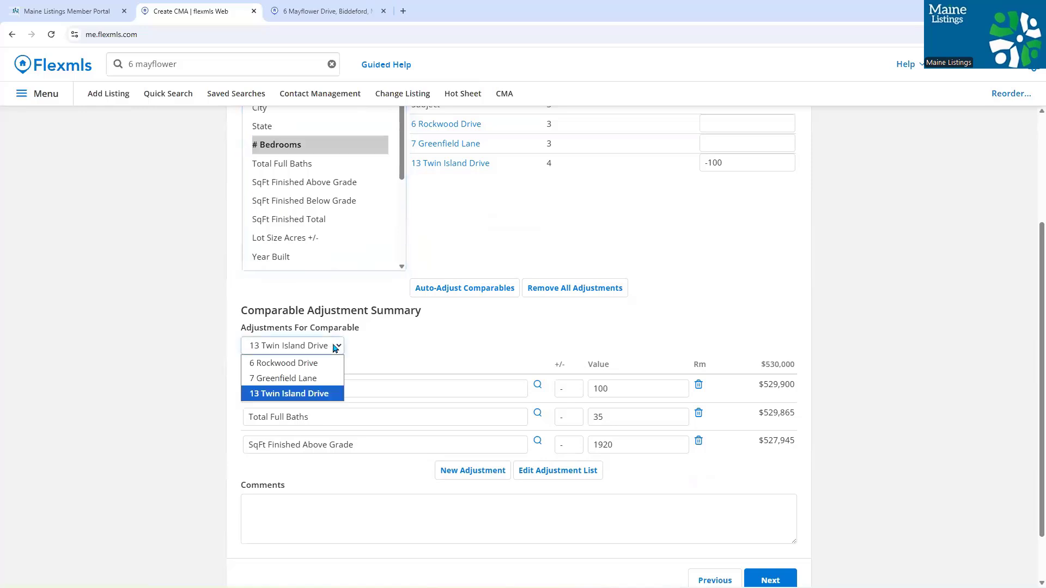
pyautogui.click(319, 377)
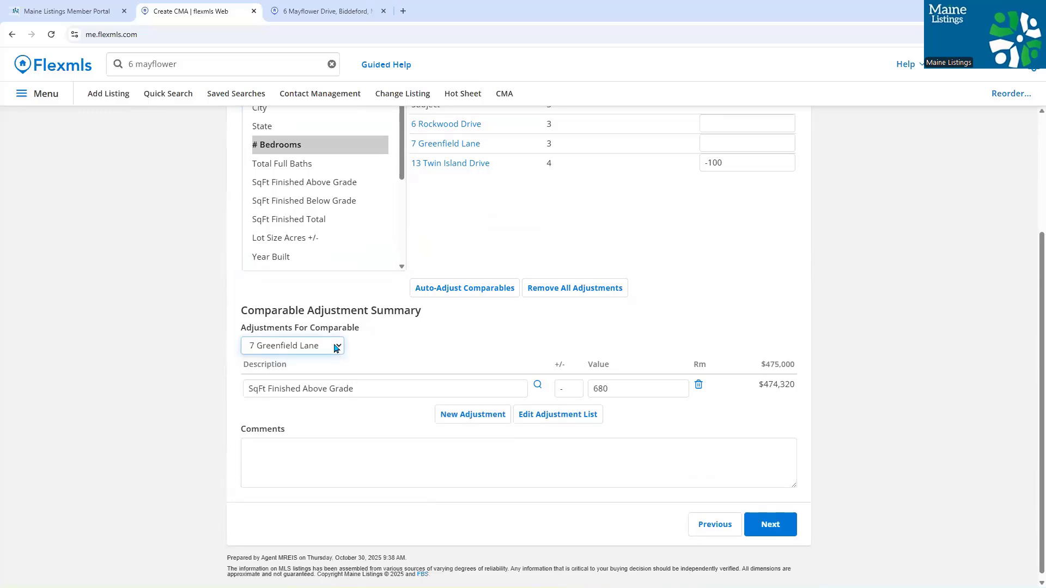
pyautogui.click(335, 347)
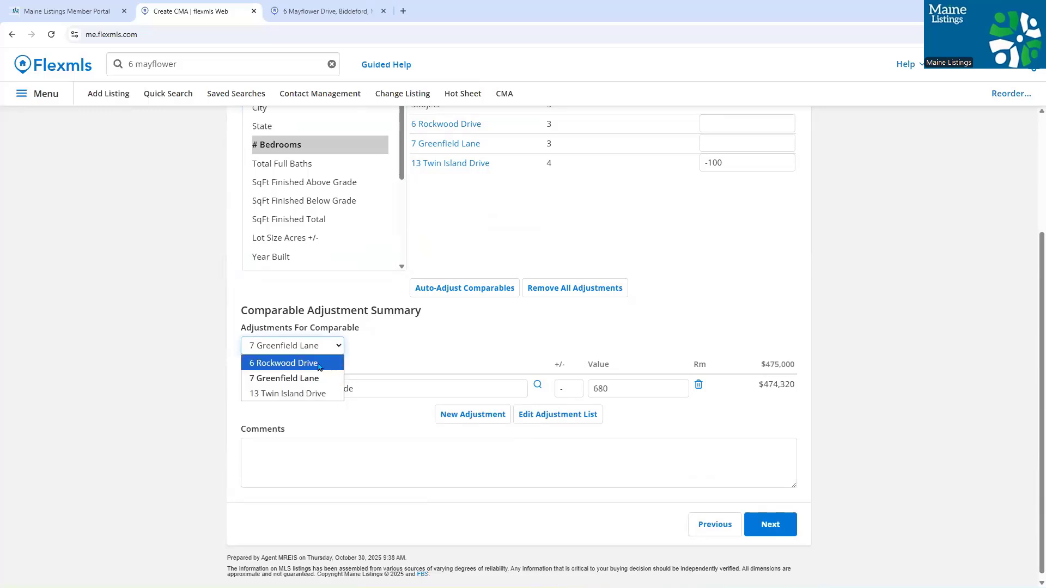
pyautogui.click(328, 362)
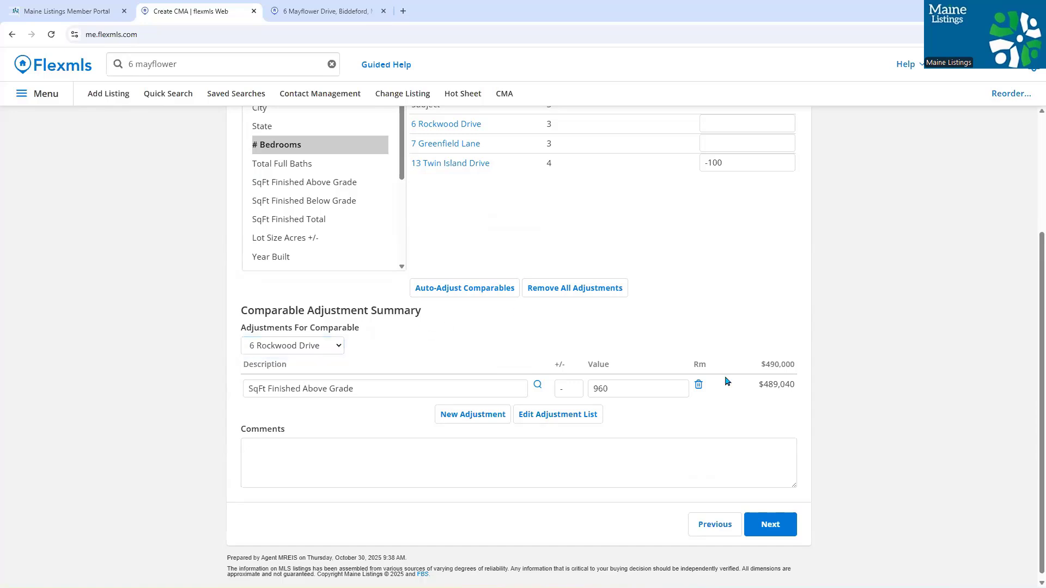
pyautogui.click(754, 520)
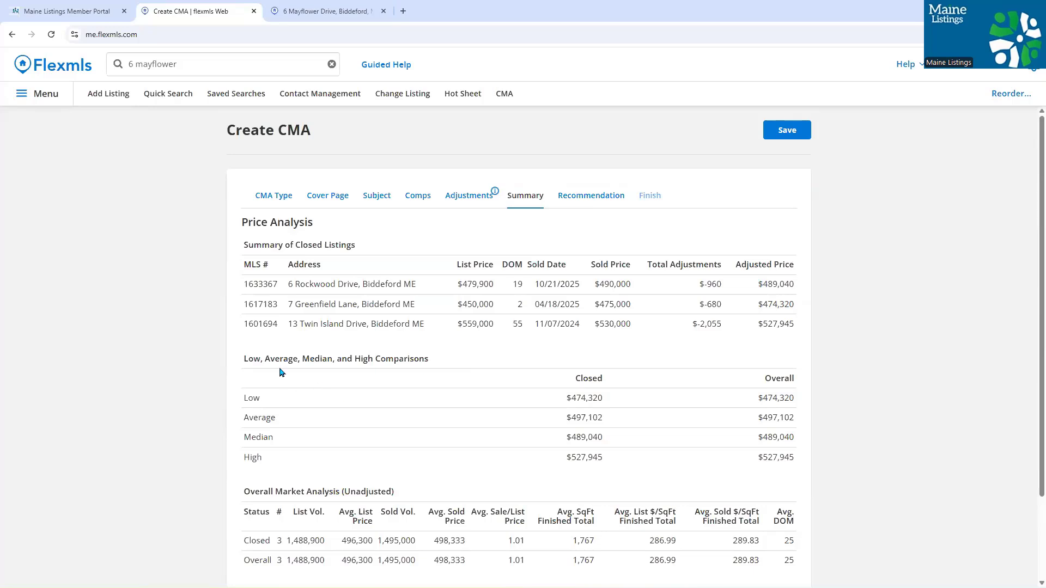
# - Scroll the Summary and advance to the Recommendation step, which proposes $497,102
pyautogui.scroll(-1, 266, 359)
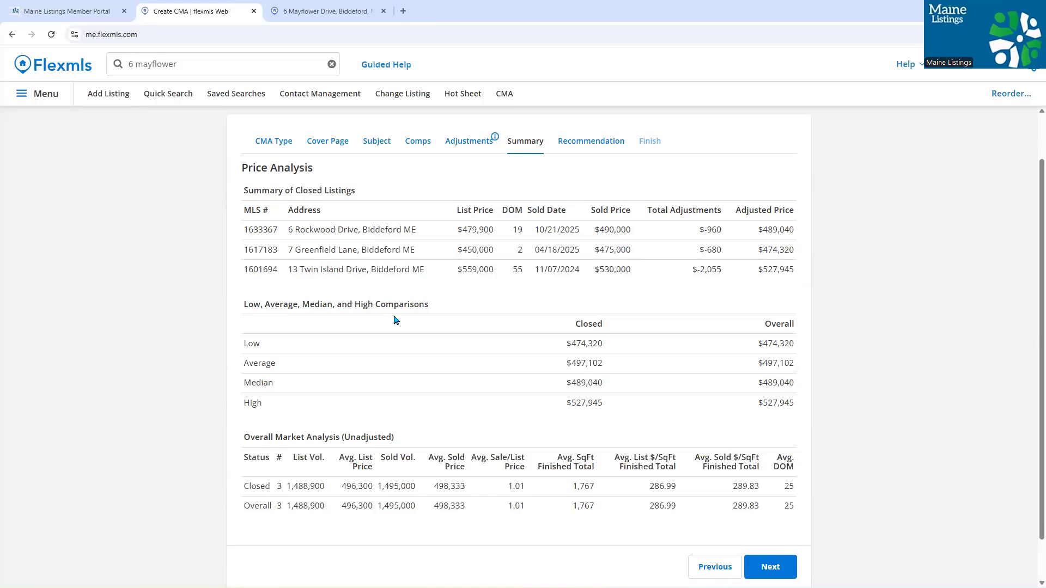
pyautogui.scroll(-1, 396, 320)
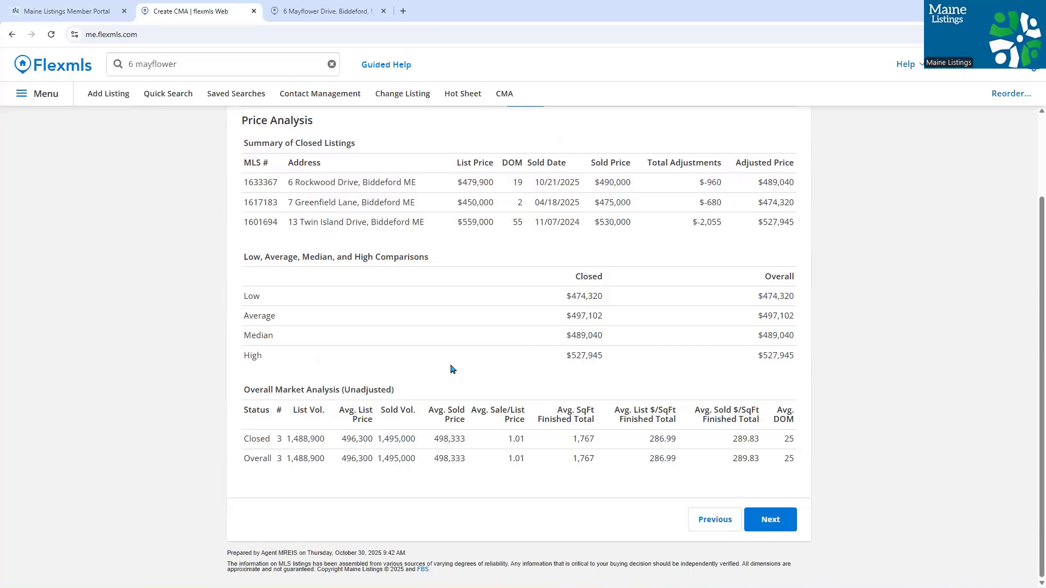
pyautogui.click(754, 521)
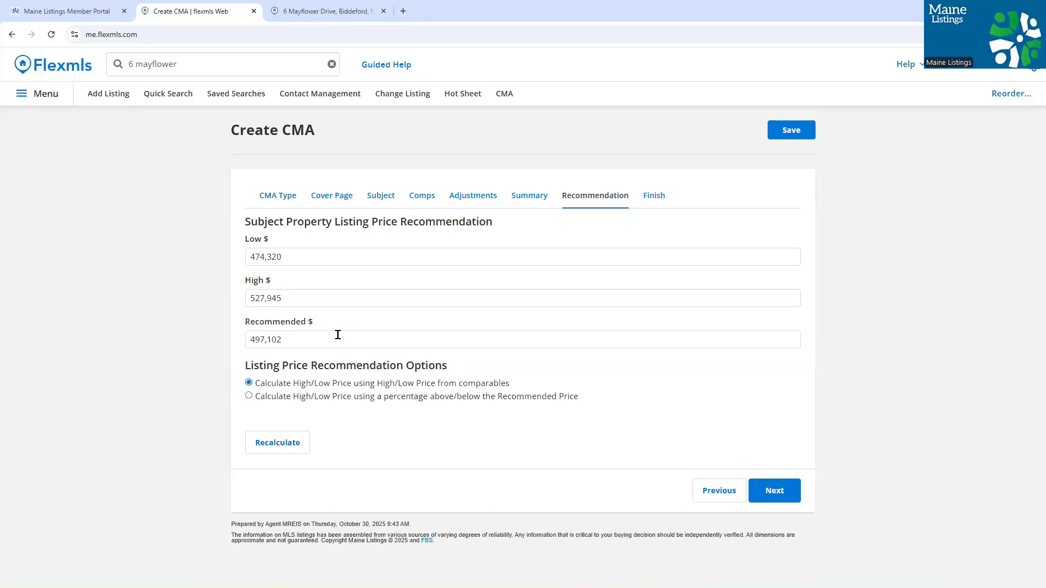
# - Replace the recommended price 497,102 with 500,000 and advance to the Finish step
pyautogui.moveTo(317, 339); pyautogui.dragTo(243, 355)
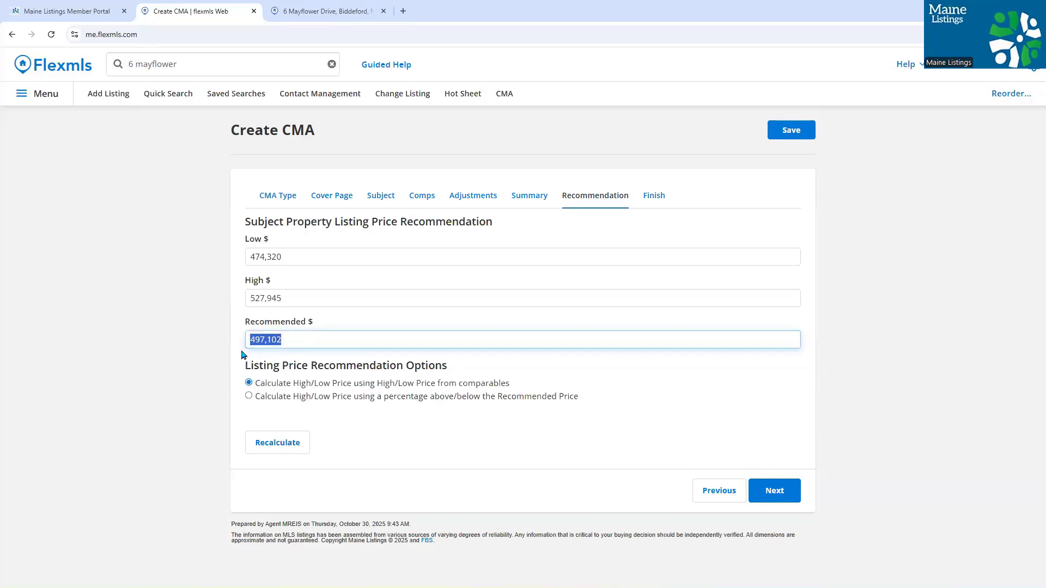
pyautogui.write('500')
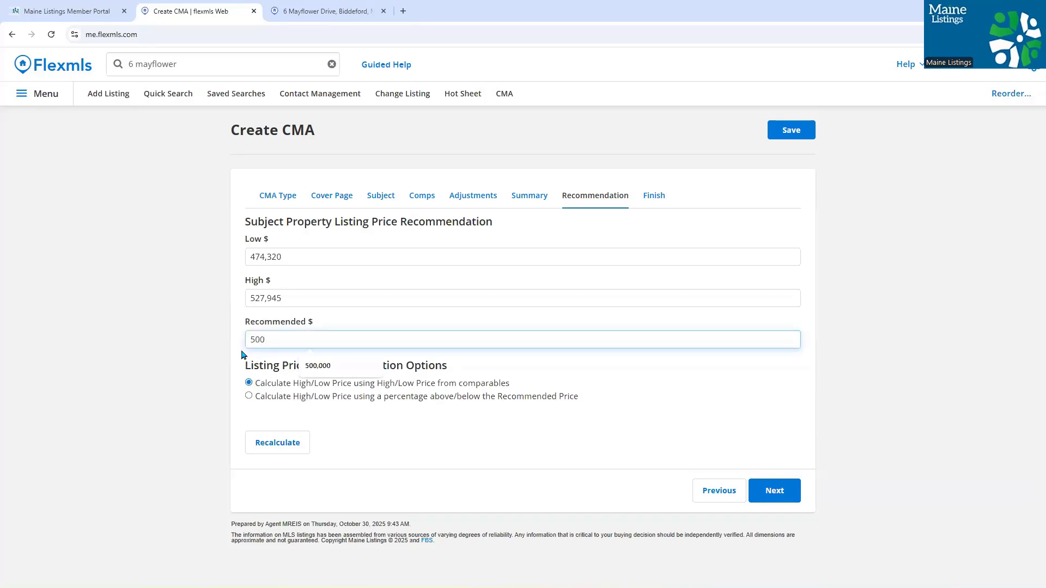
pyautogui.write(',000')
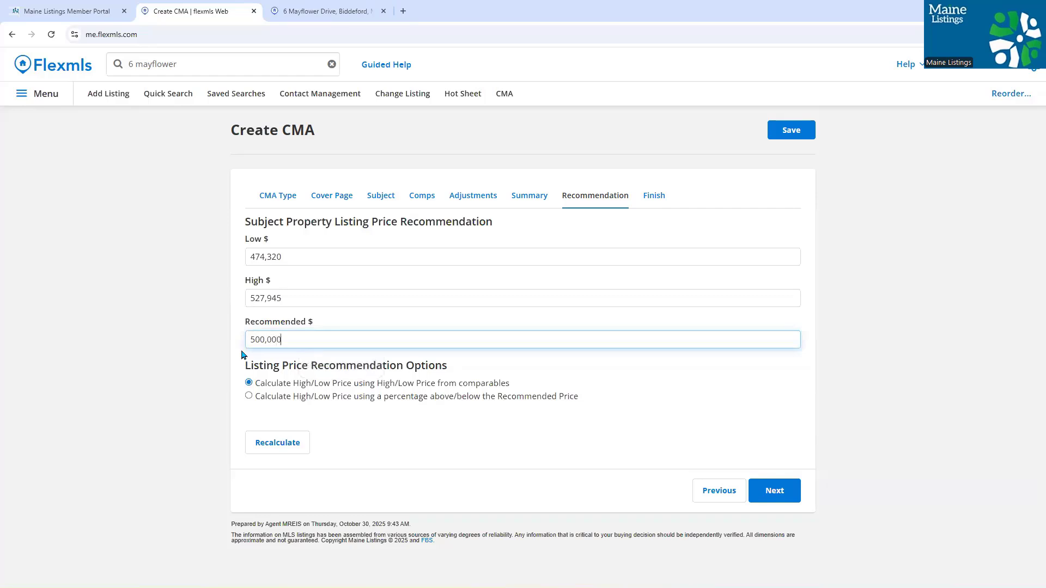
pyautogui.click(821, 374)
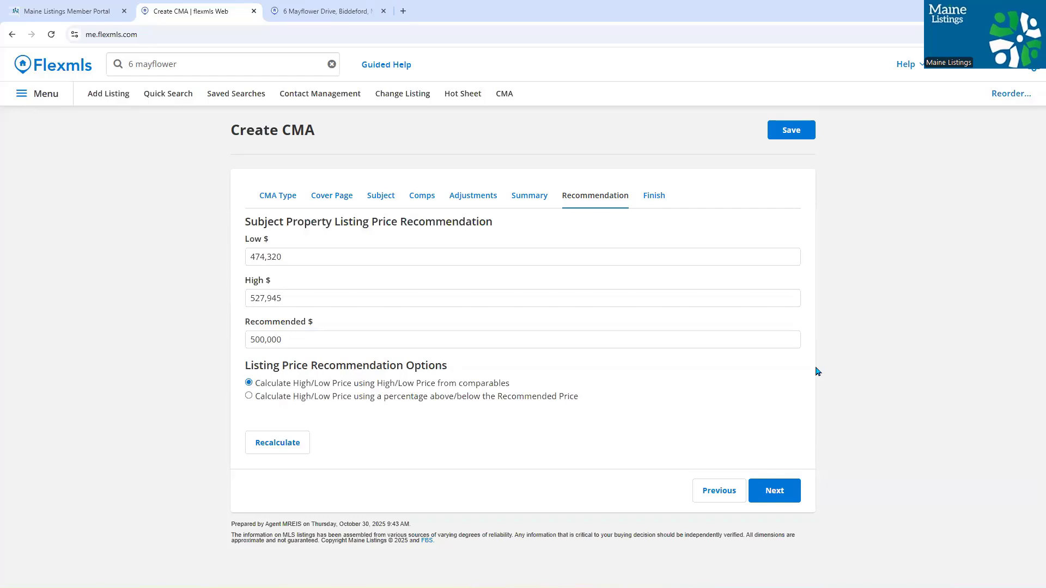
pyautogui.click(782, 486)
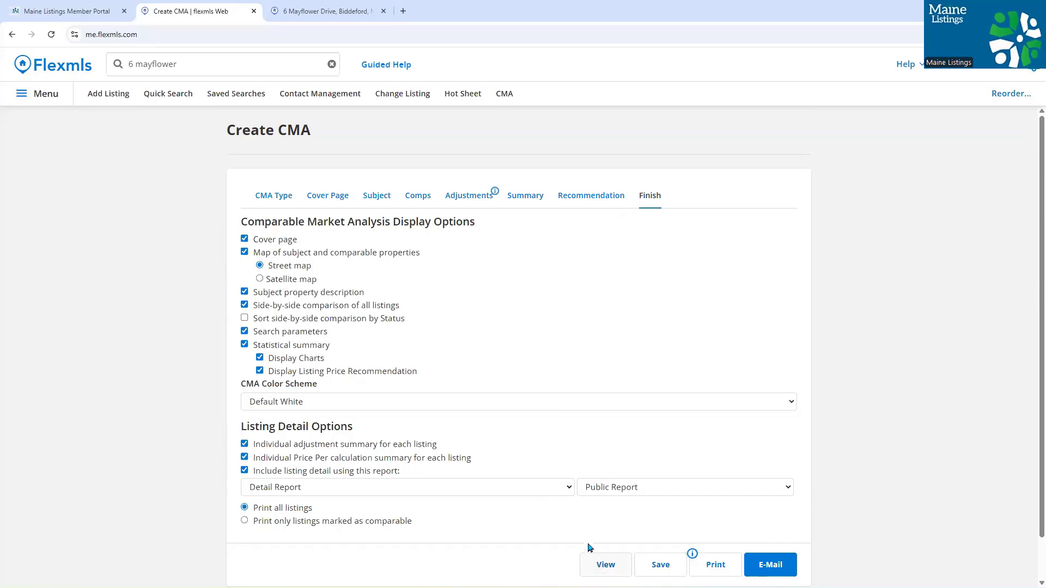
pyautogui.click(606, 567)
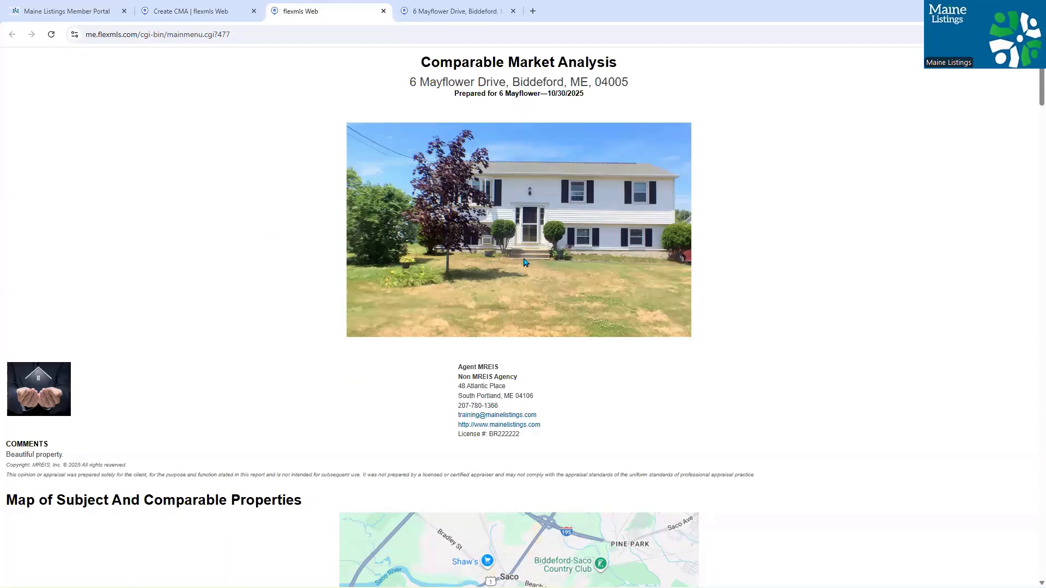
# - Scroll through the previewed report, then switch back to the Create CMA tab
pyautogui.scroll(-3, 272, 287)
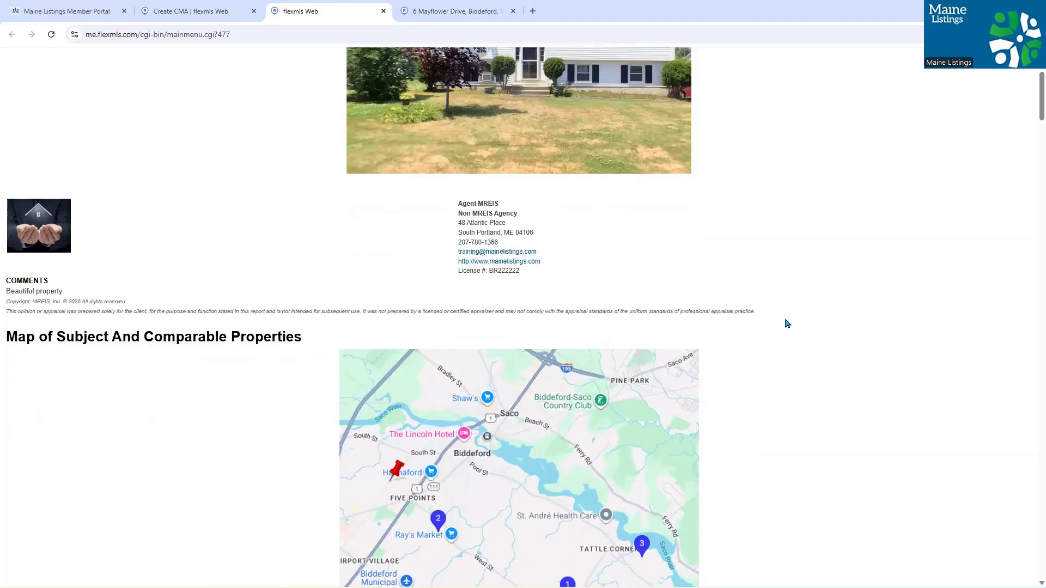
pyautogui.scroll(-2, 787, 324)
pyautogui.scroll(-10, 787, 325)
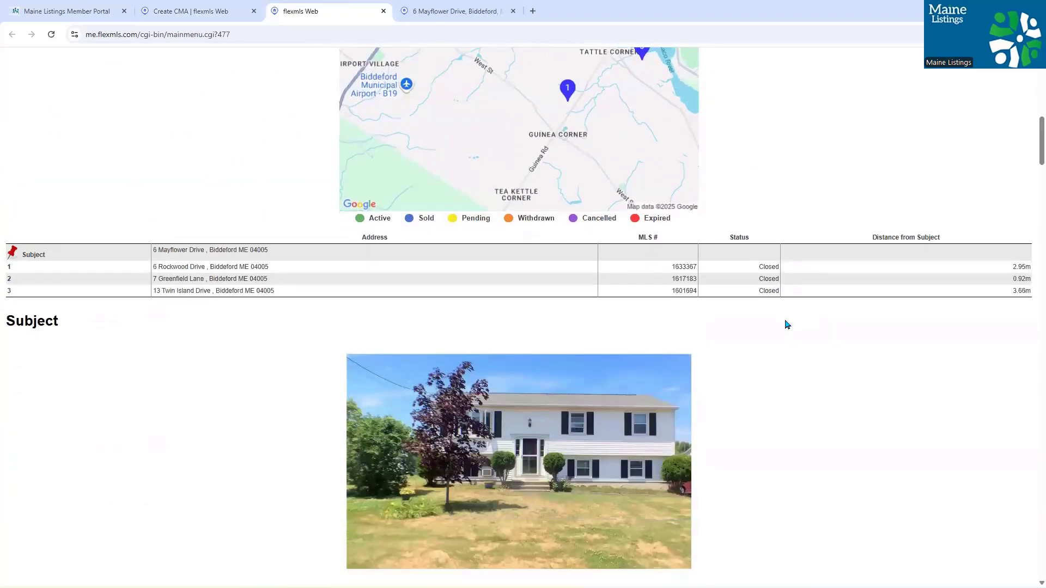
pyautogui.scroll(-13, 787, 325)
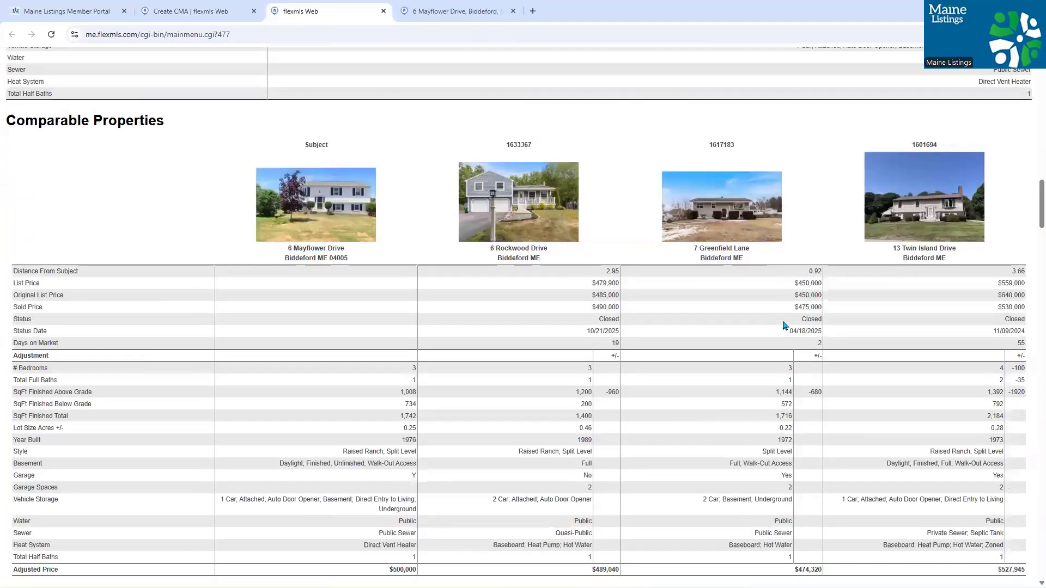
pyautogui.scroll(-5, 783, 321)
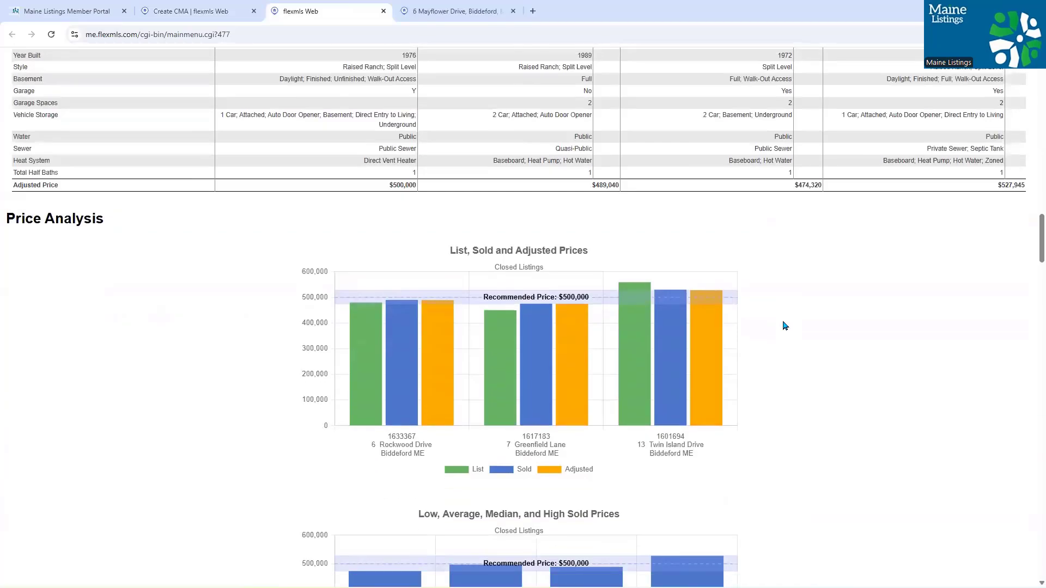
pyautogui.scroll(-8, 784, 325)
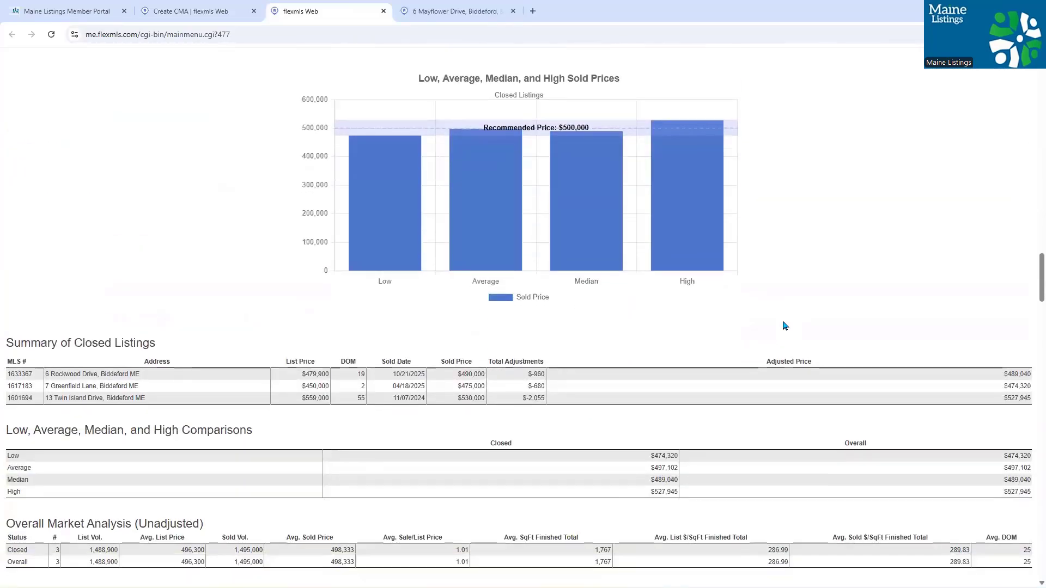
pyautogui.scroll(-14, 784, 325)
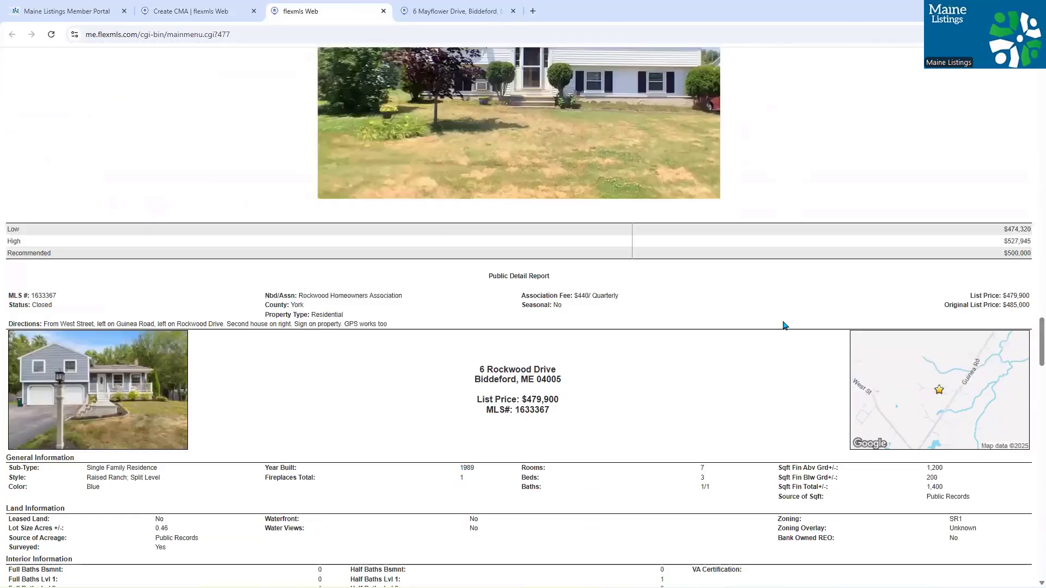
pyautogui.scroll(-16, 783, 321)
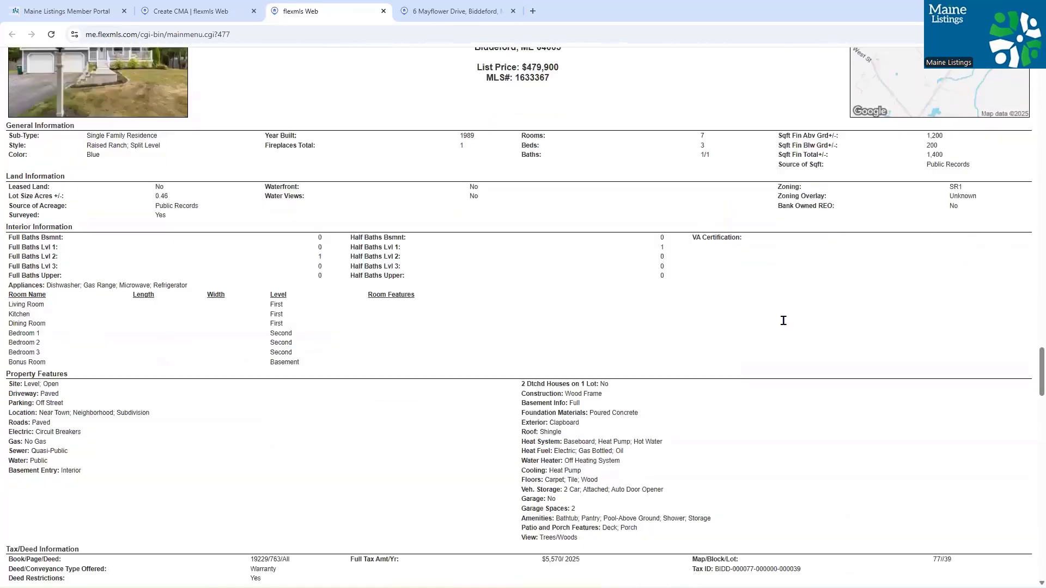
pyautogui.scroll(-8, 784, 325)
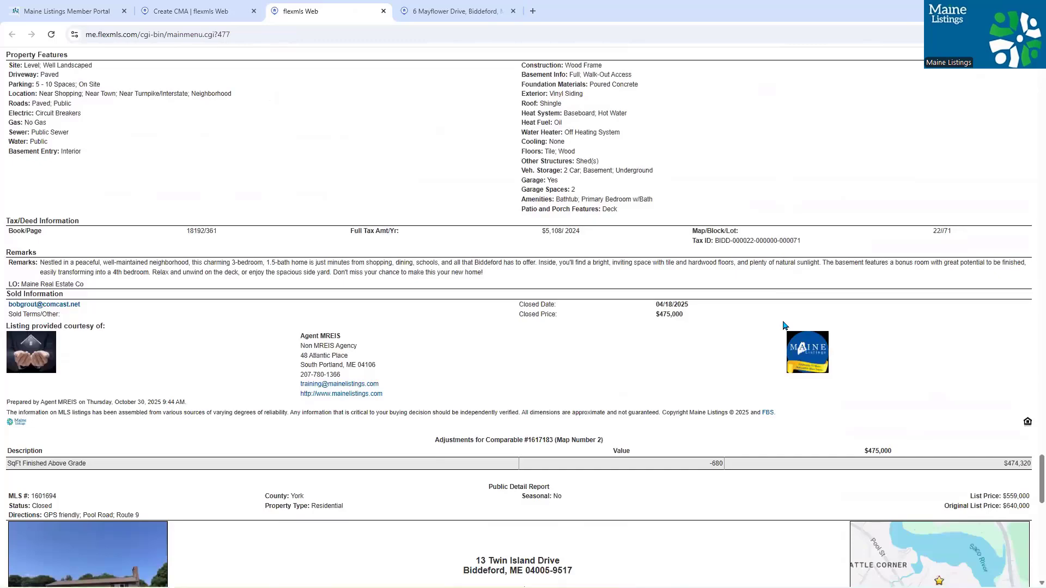
pyautogui.scroll(-16, 783, 325)
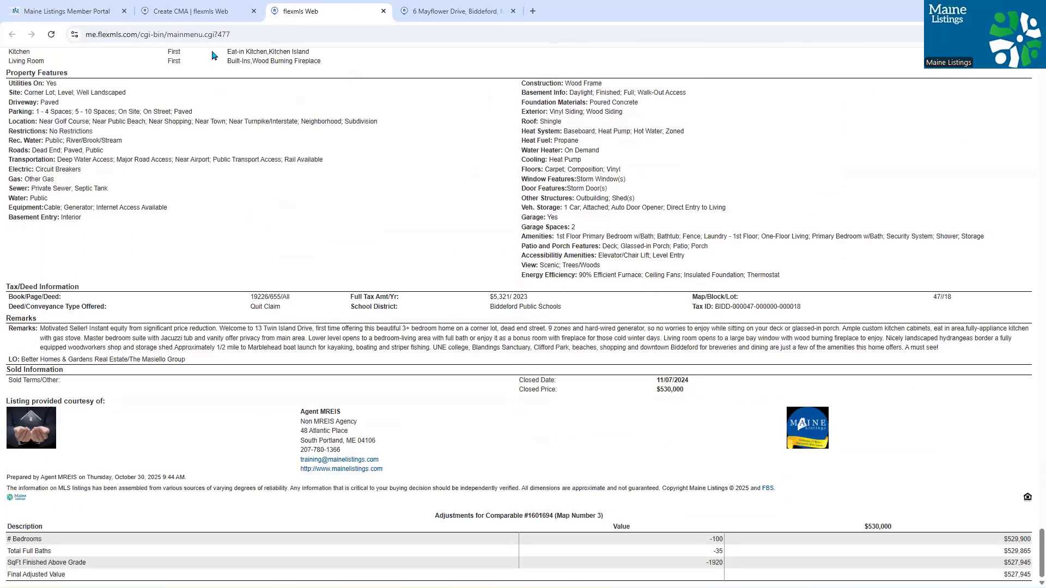
pyautogui.click(190, 12)
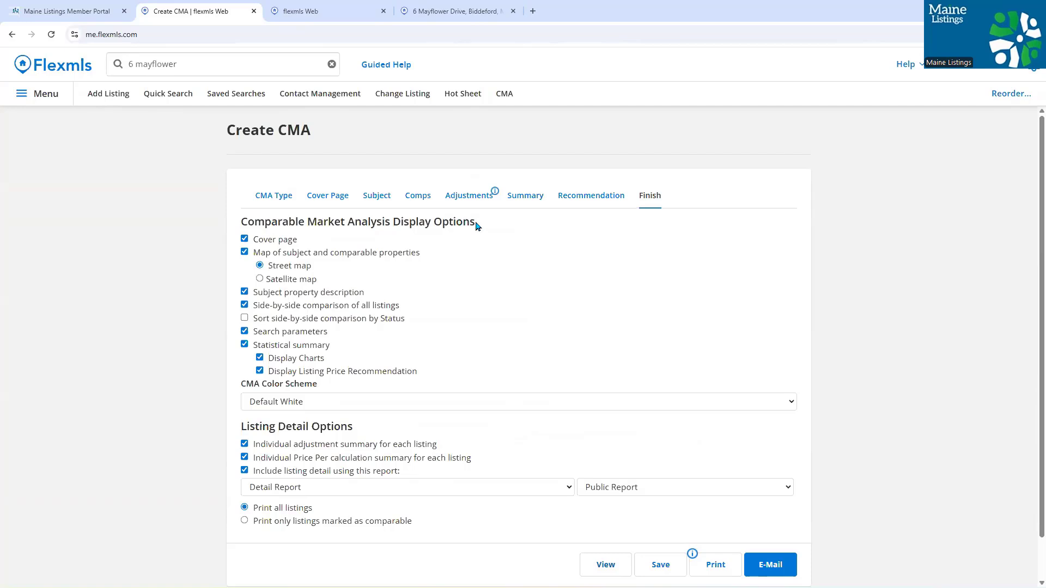
# - Exclude the statistical summary and listing details, apply the Crimson colour scheme, and preview the report
pyautogui.click(244, 345)
pyautogui.click(243, 471)
pyautogui.click(397, 401)
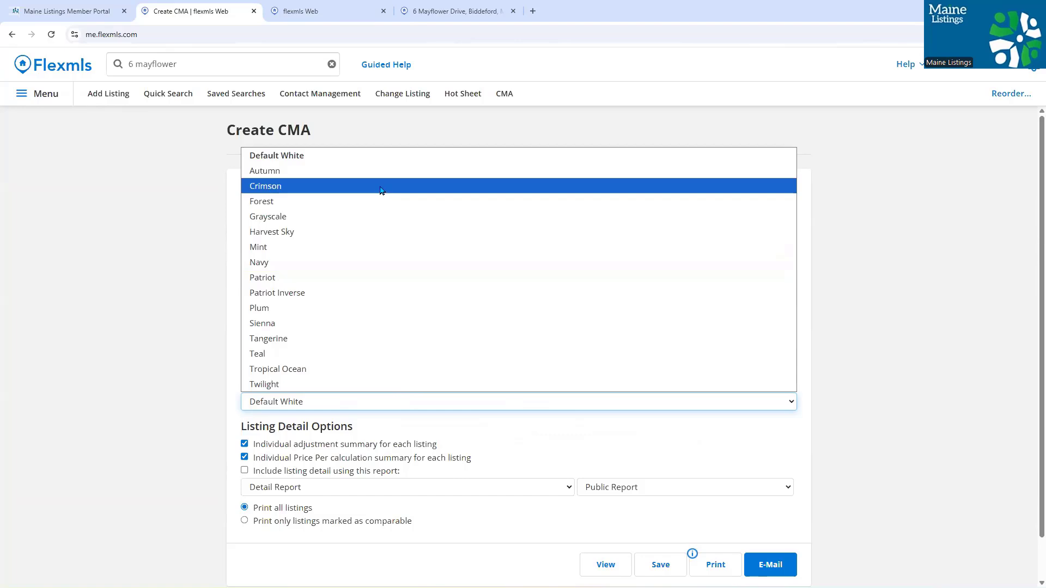
pyautogui.click(380, 187)
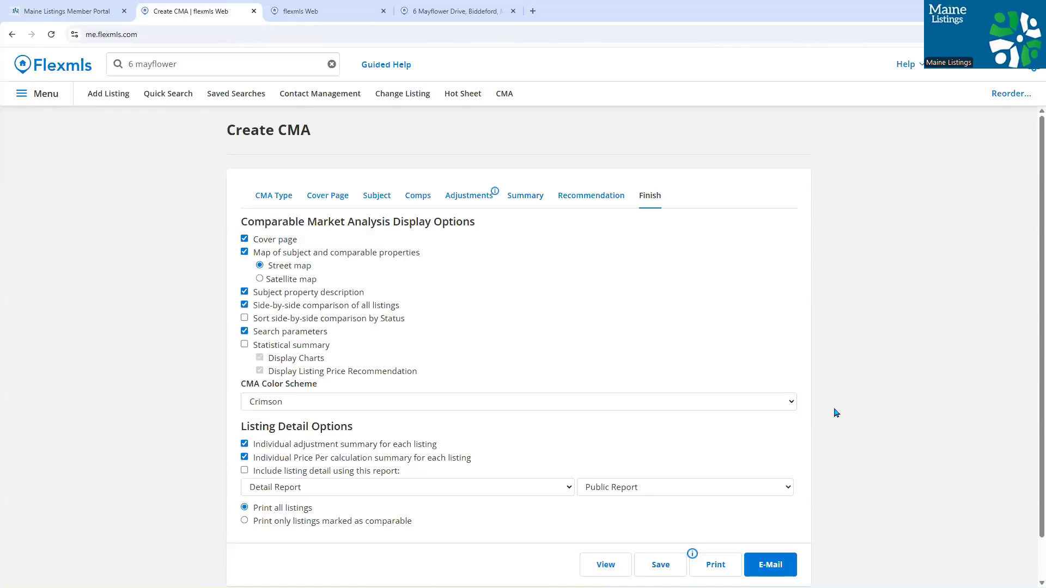
pyautogui.click(591, 566)
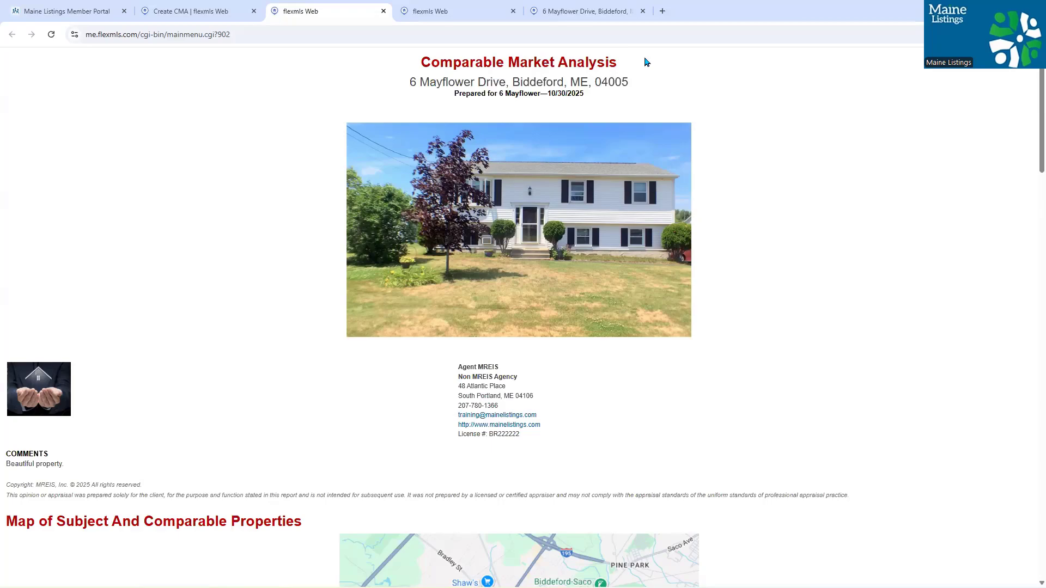
# - Scroll through the Crimson report preview, then switch back to the Create CMA tab
pyautogui.scroll(-9, 757, 154)
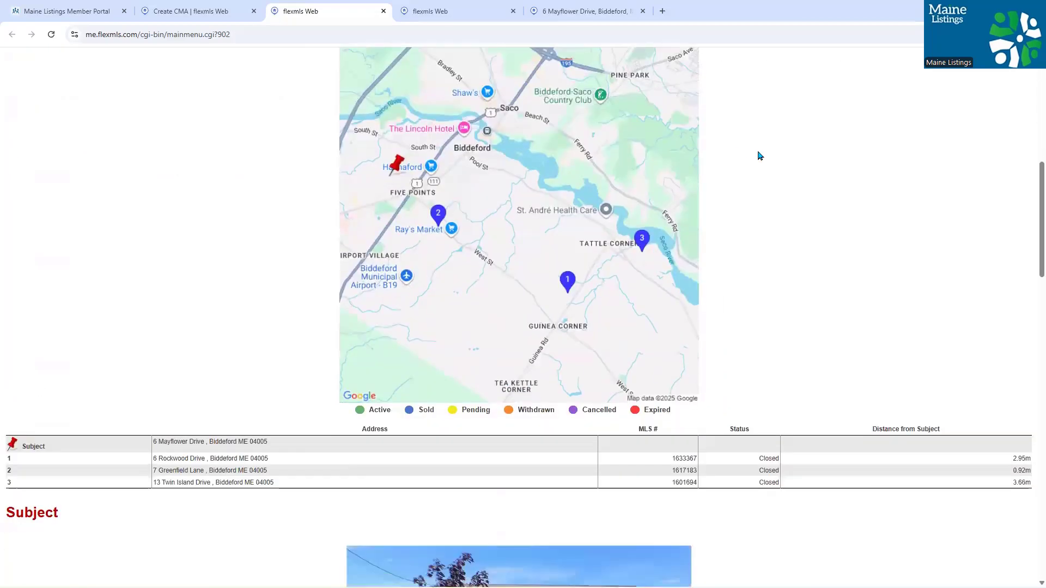
pyautogui.scroll(-8, 765, 193)
pyautogui.scroll(-6, 815, 196)
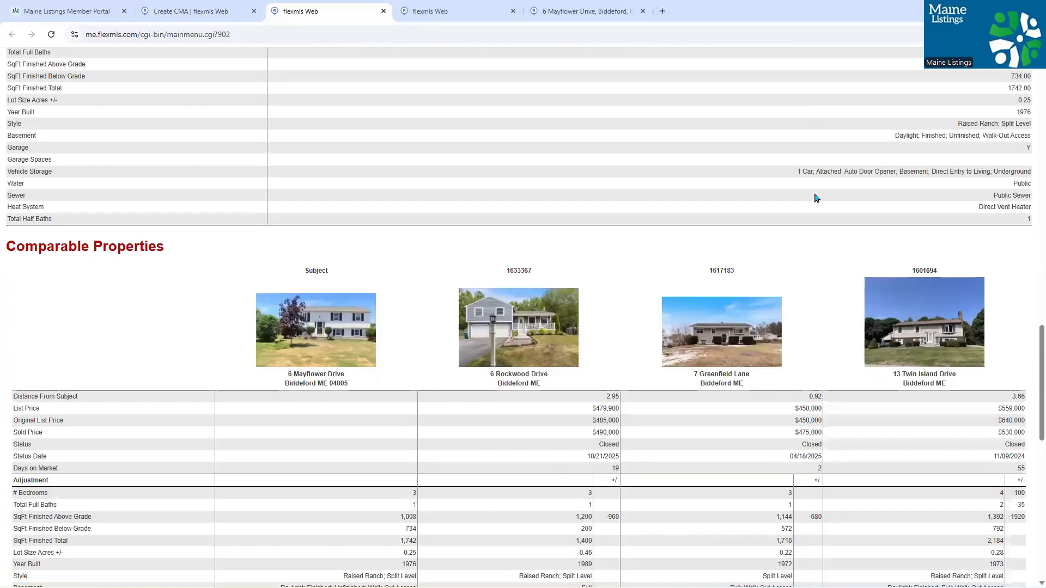
pyautogui.scroll(-12, 815, 197)
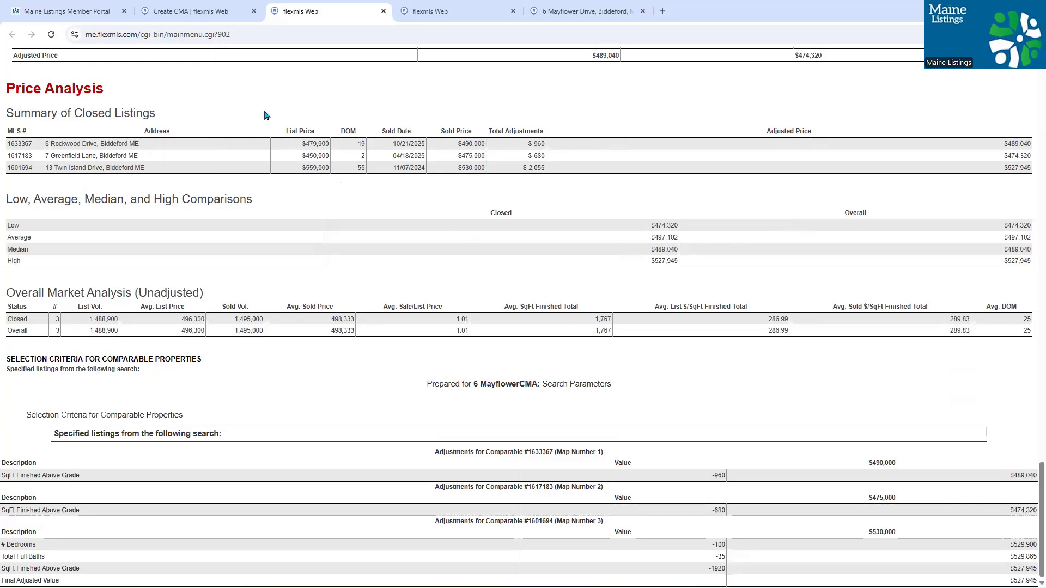
pyautogui.click(195, 5)
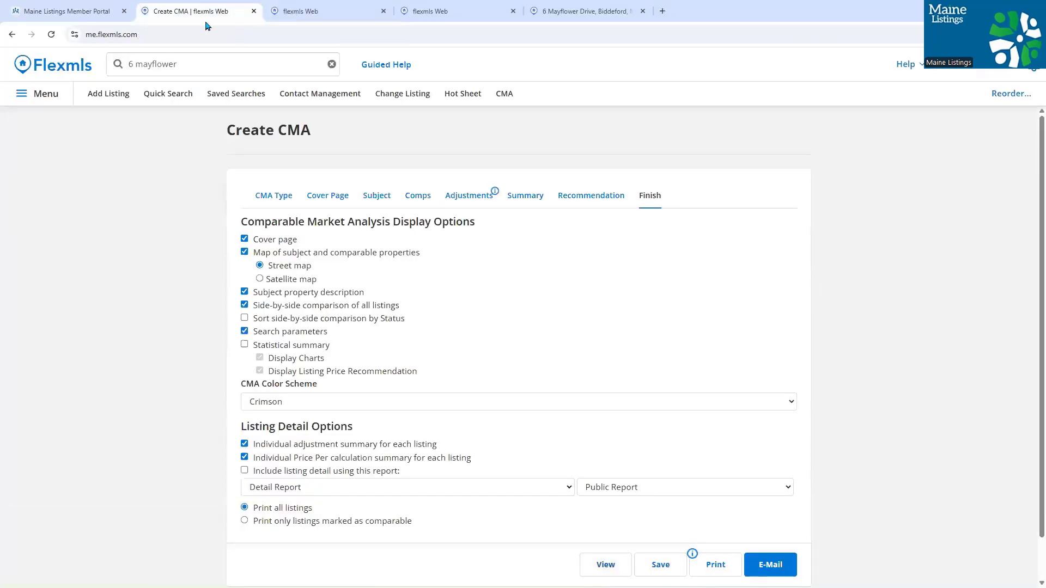
# - Open the Save CMA page from the bottom of the Finish tab
pyautogui.scroll(-1, 710, 318)
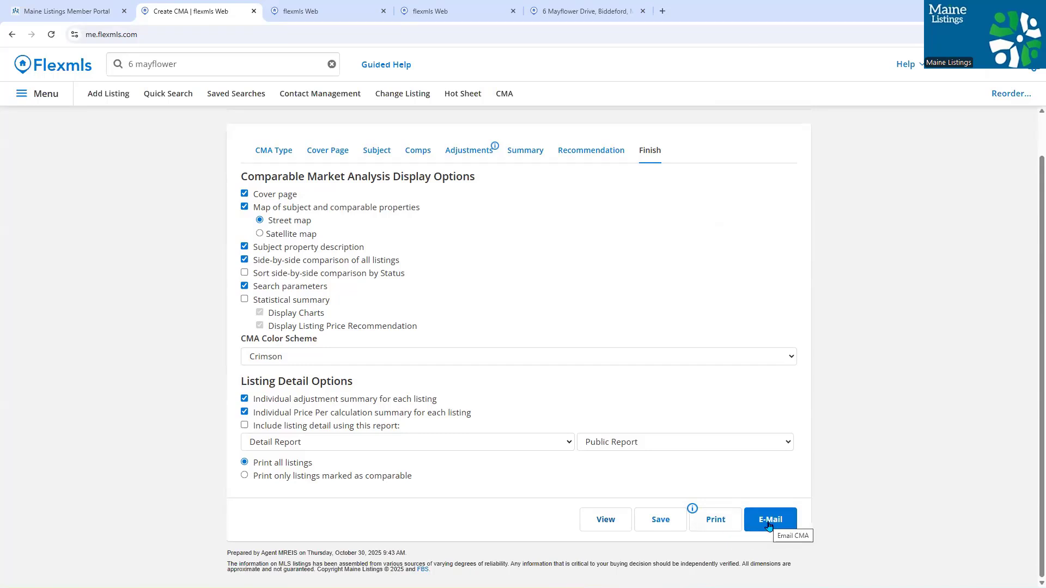
pyautogui.click(659, 520)
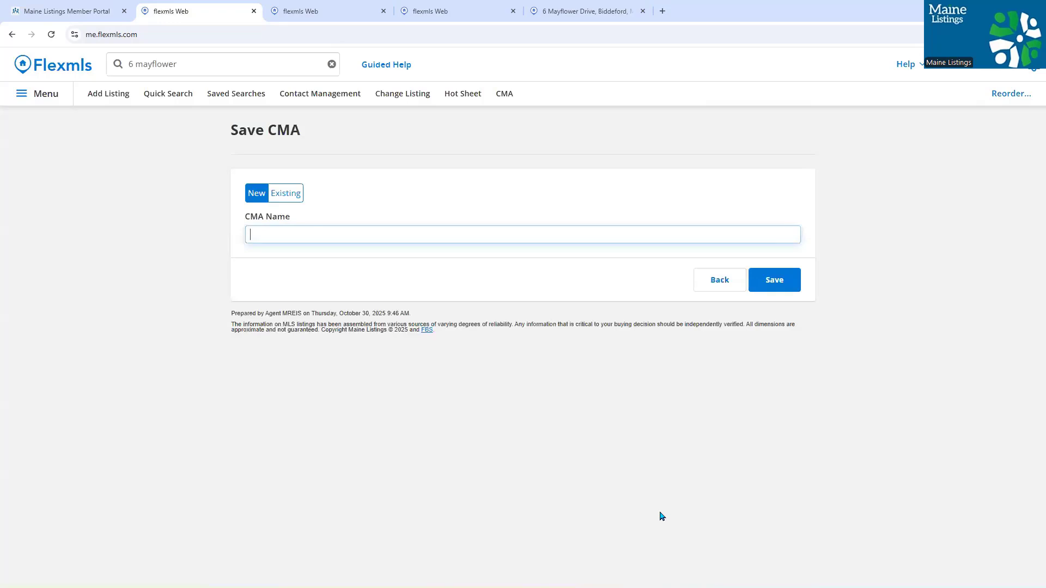
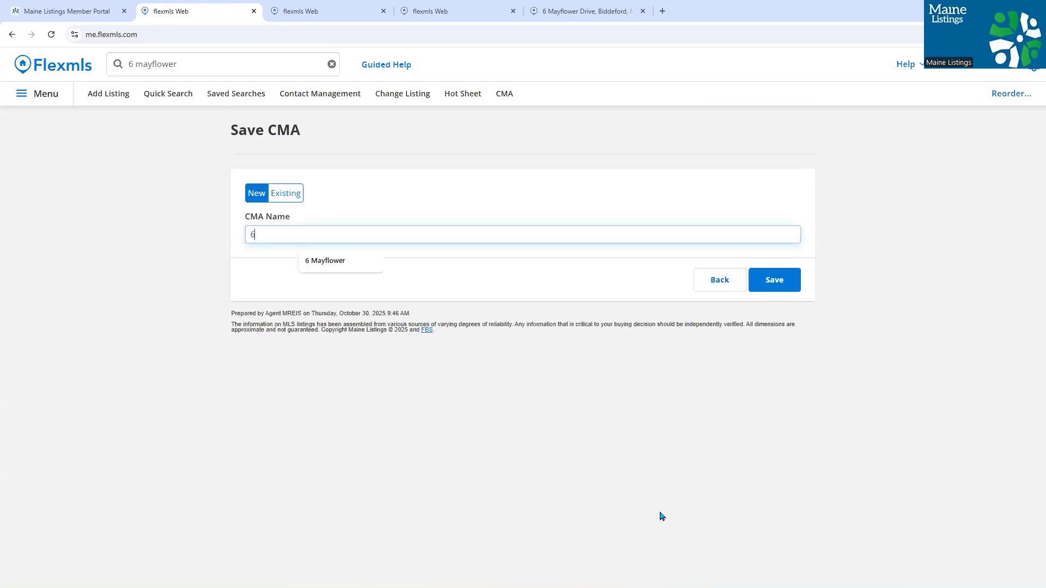
pyautogui.click(386, 302)
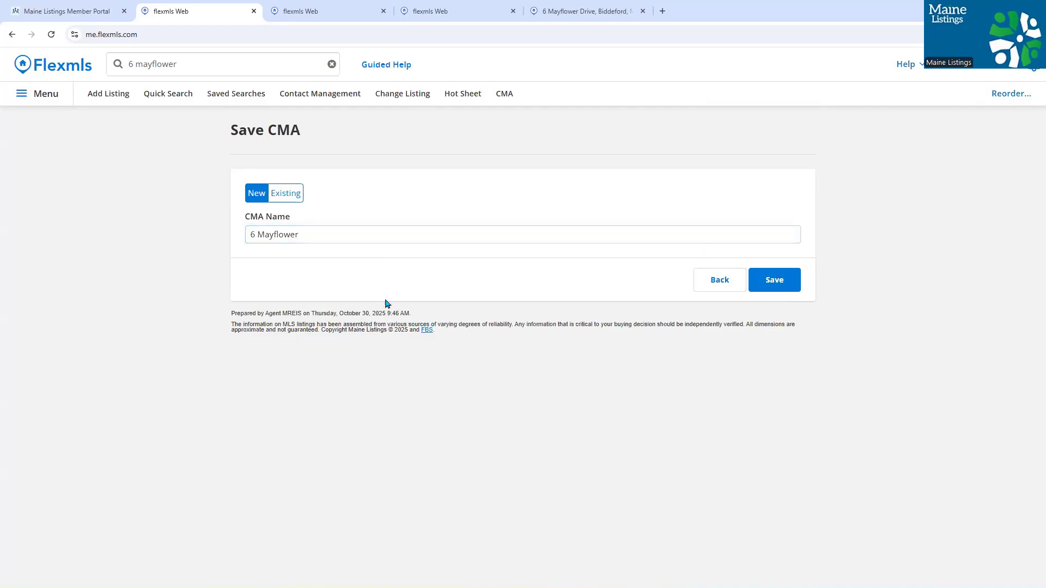
pyautogui.click(252, 190)
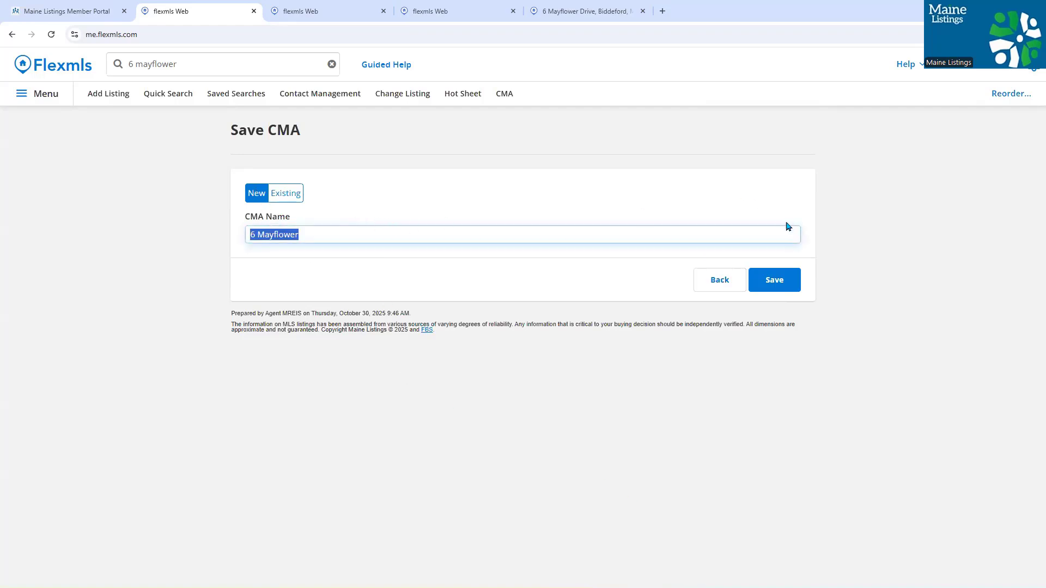
pyautogui.click(784, 285)
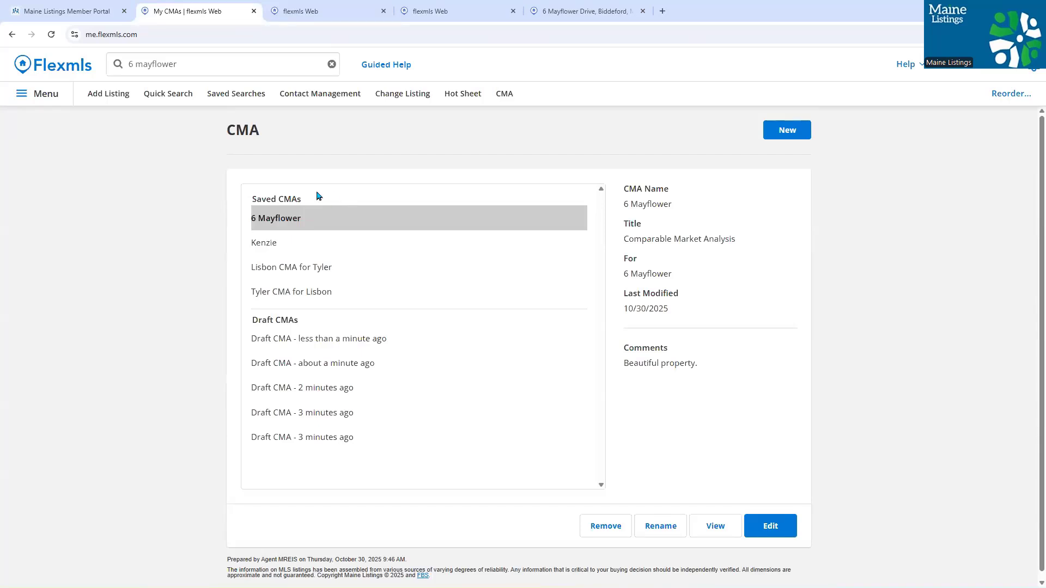
pyautogui.click(59, 68)
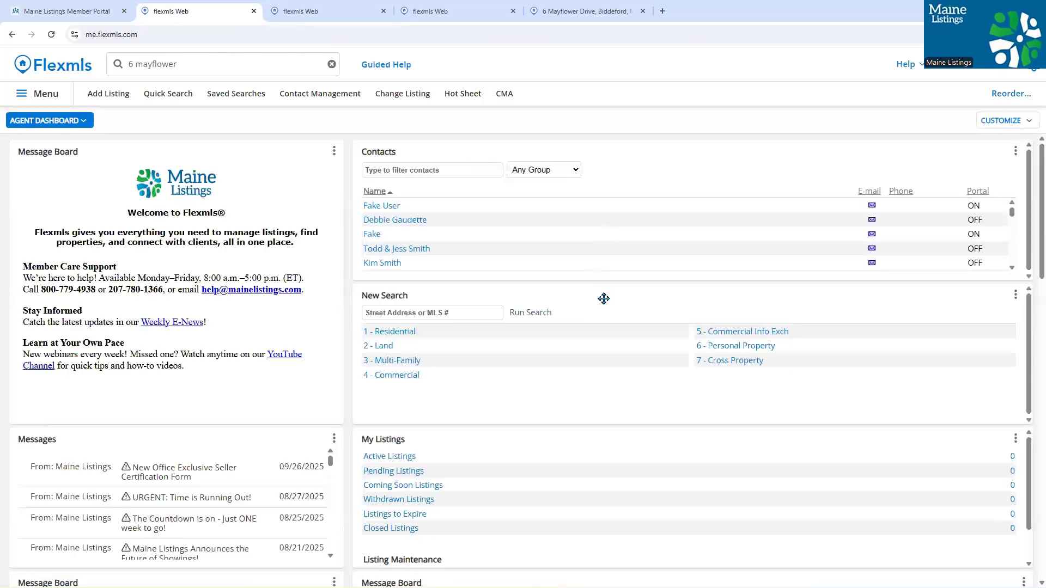